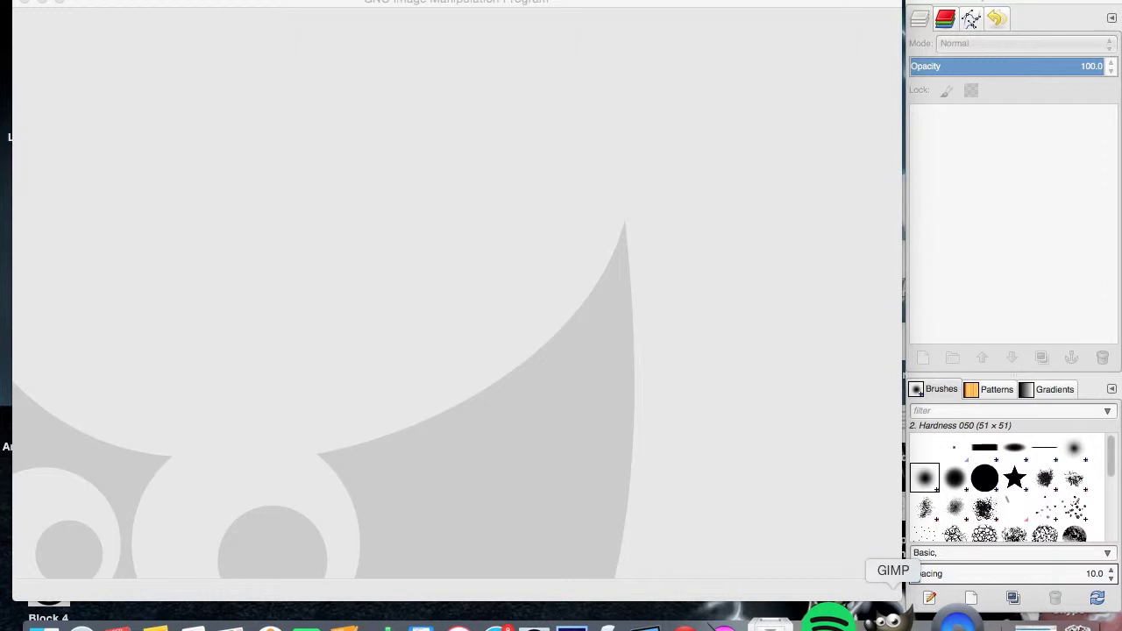
Resize the empty GIMP image window by dragging its left edge
left_click(342, 25)
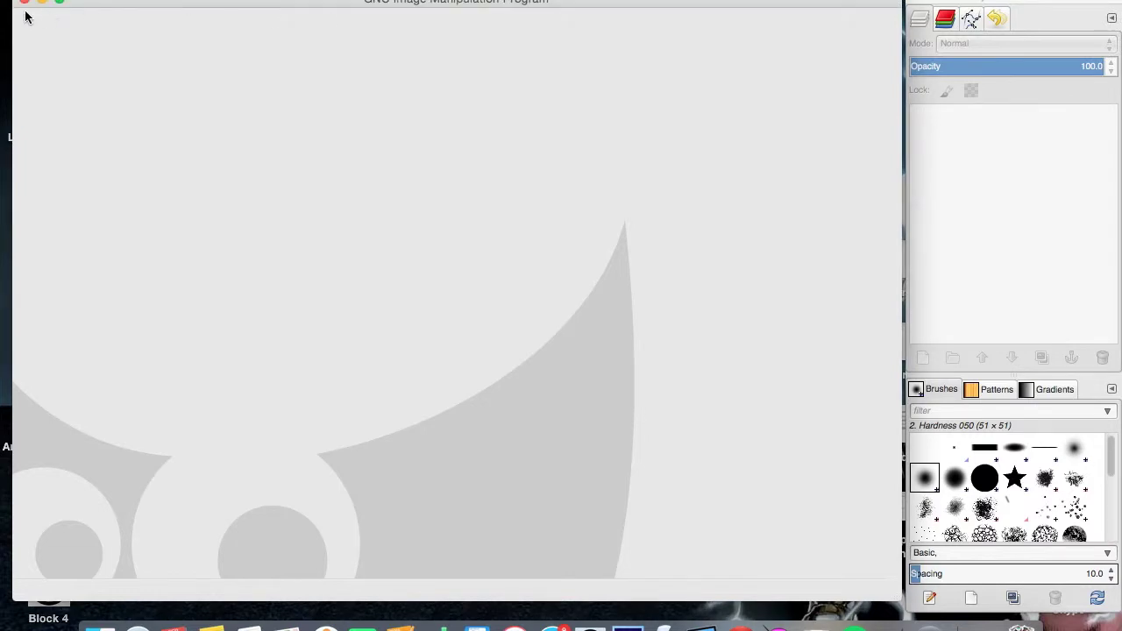
mouse_move(11, 20)
left_mouse_down()
mouse_move(296, 75)
mouse_move(62, 36)
mouse_move(11, 58)
left_mouse_up()
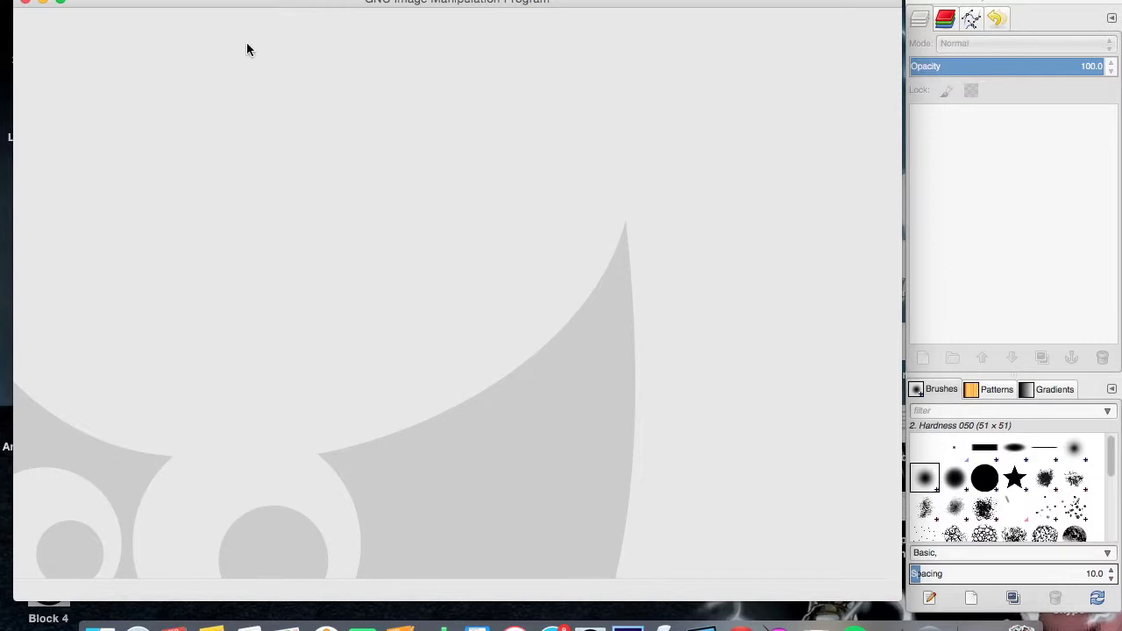
left_click(110, 0)
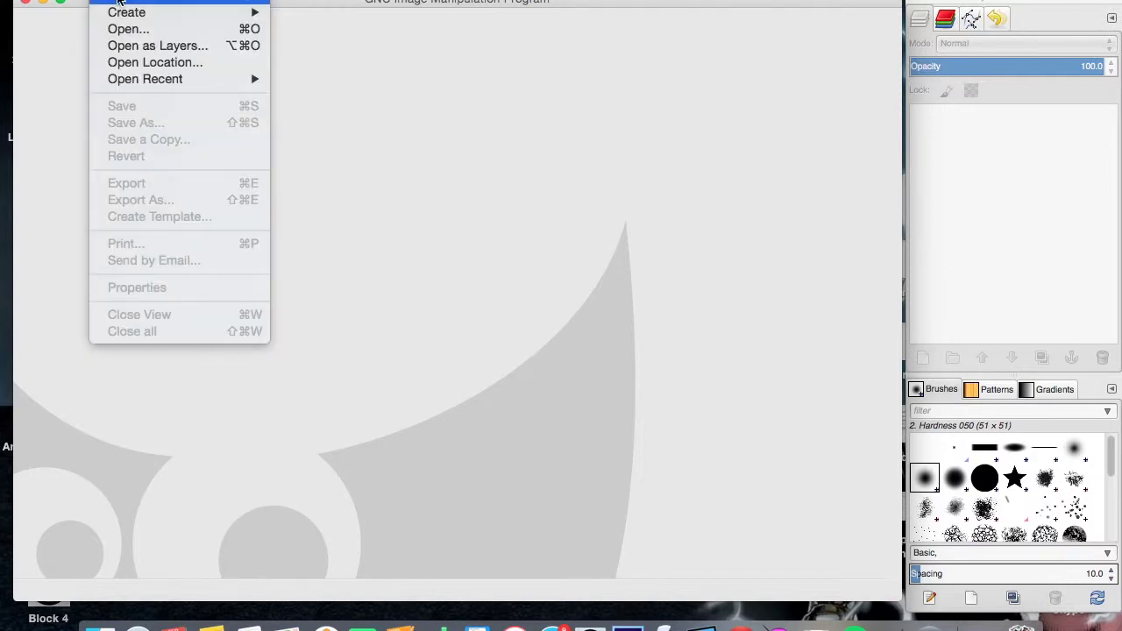
Open Viridian Eye Brow.jpg from Pictures and rotate it to standard orientation
mouse_move(135, 11)
left_click(131, 30)
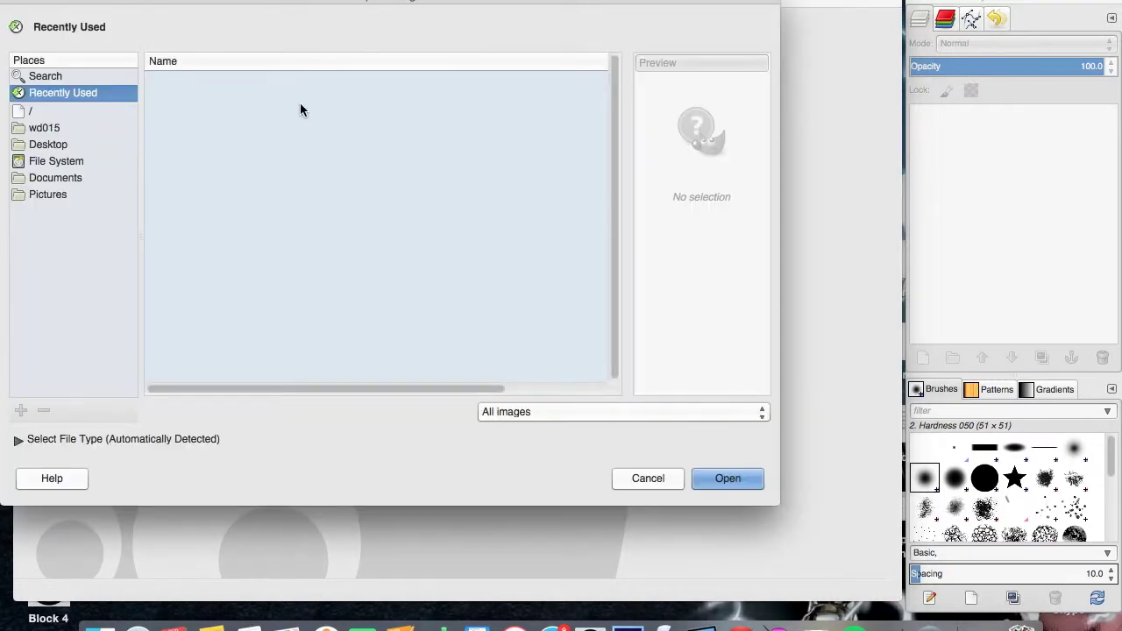
left_click(62, 195)
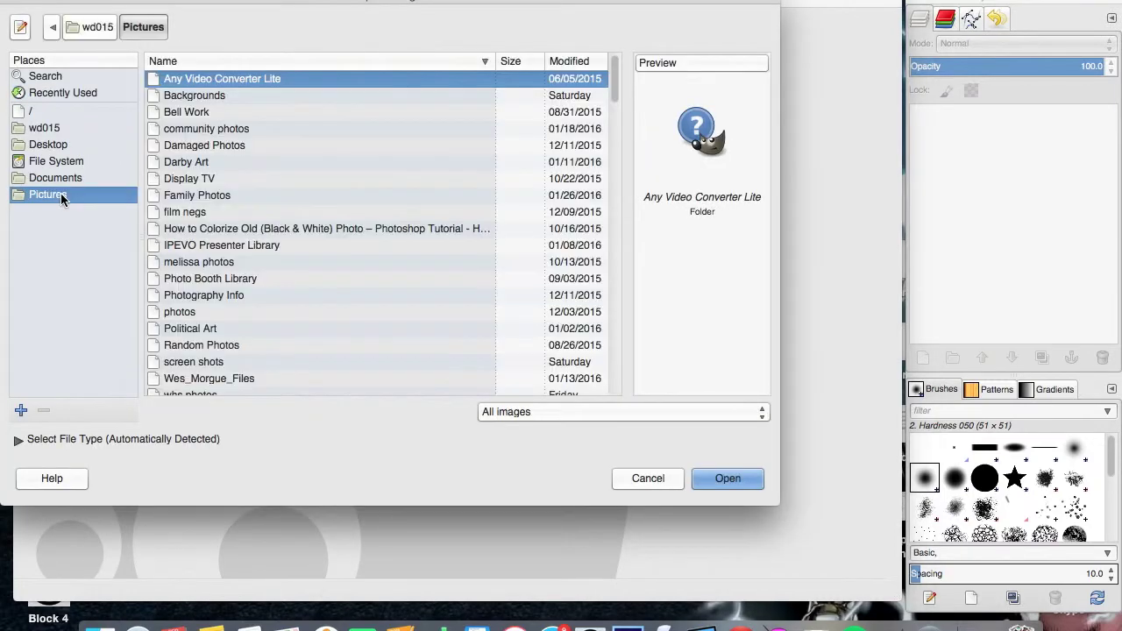
scroll(267, 252, "down", 5)
scroll(266, 252, "down", 20)
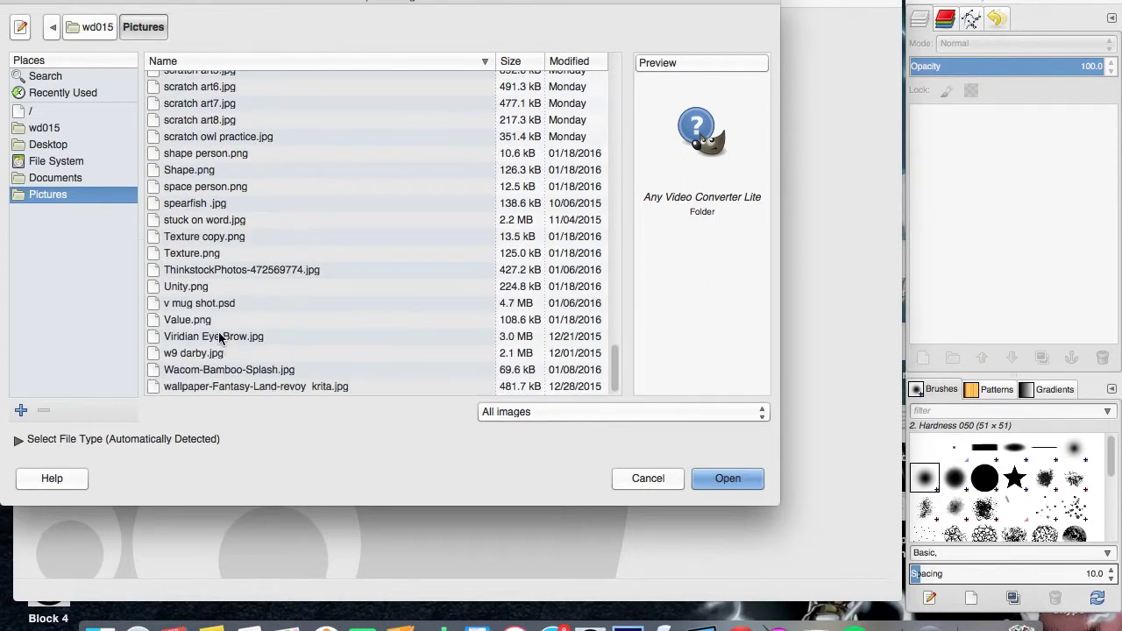
left_click(220, 338)
left_click(726, 478)
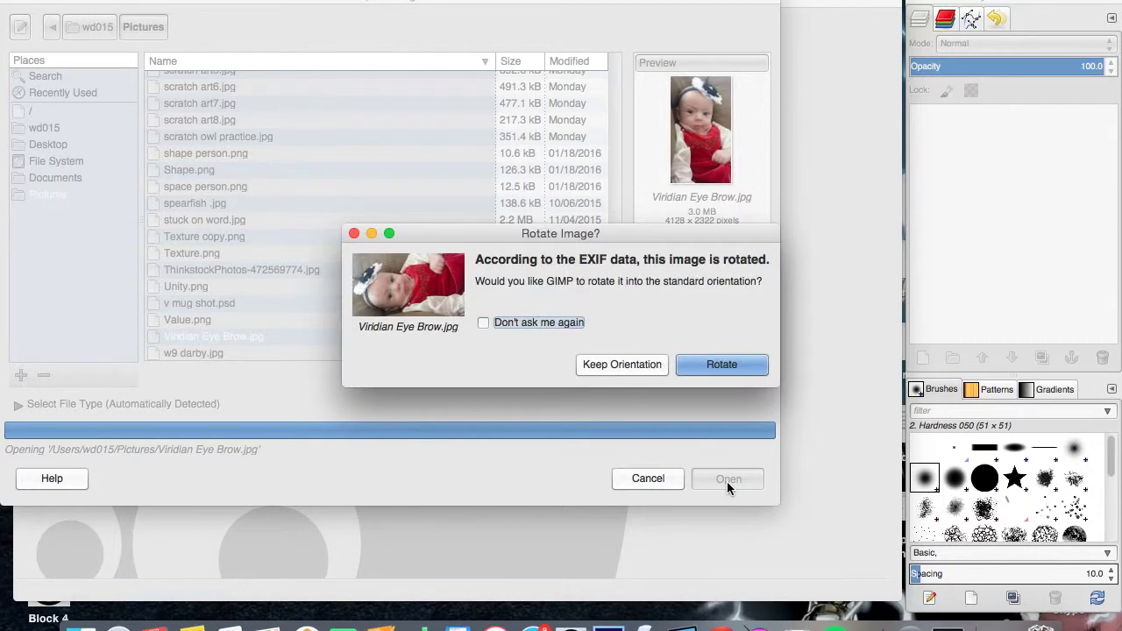
left_click(721, 363)
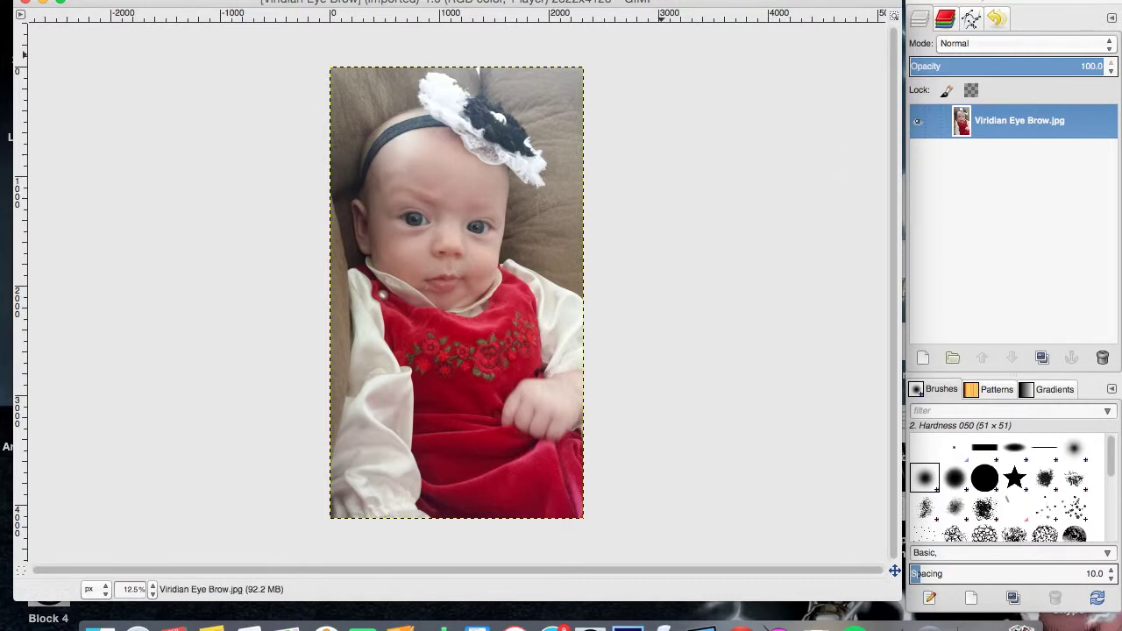
Show the Toolbox – Tool Options window from the Windows menu
left_click(534, 0)
mouse_move(631, 2)
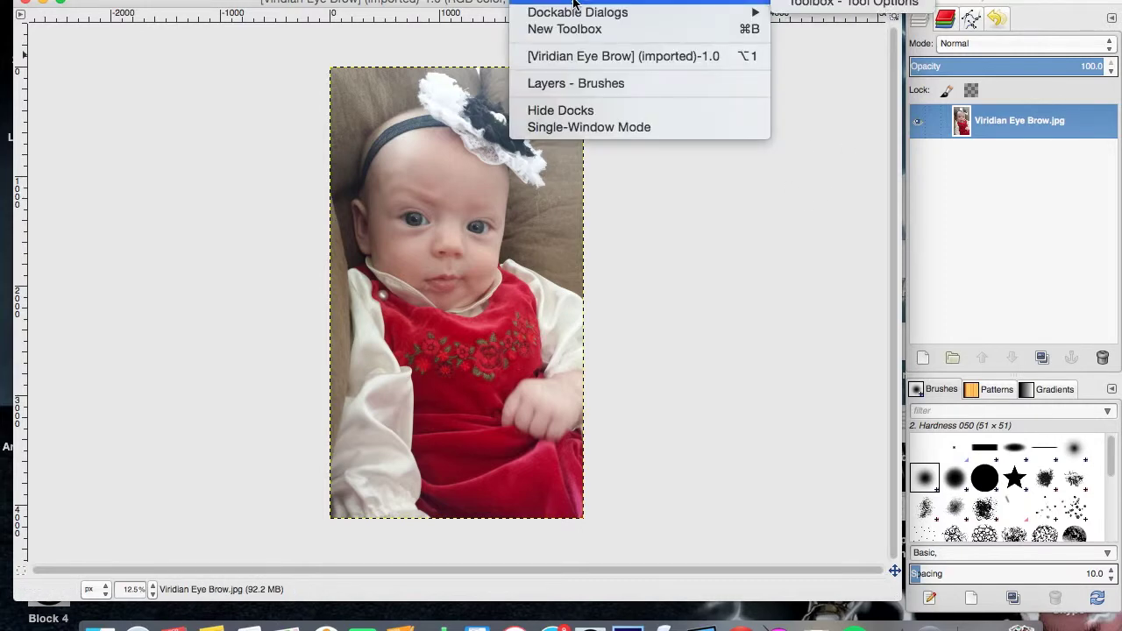
left_click(847, 6)
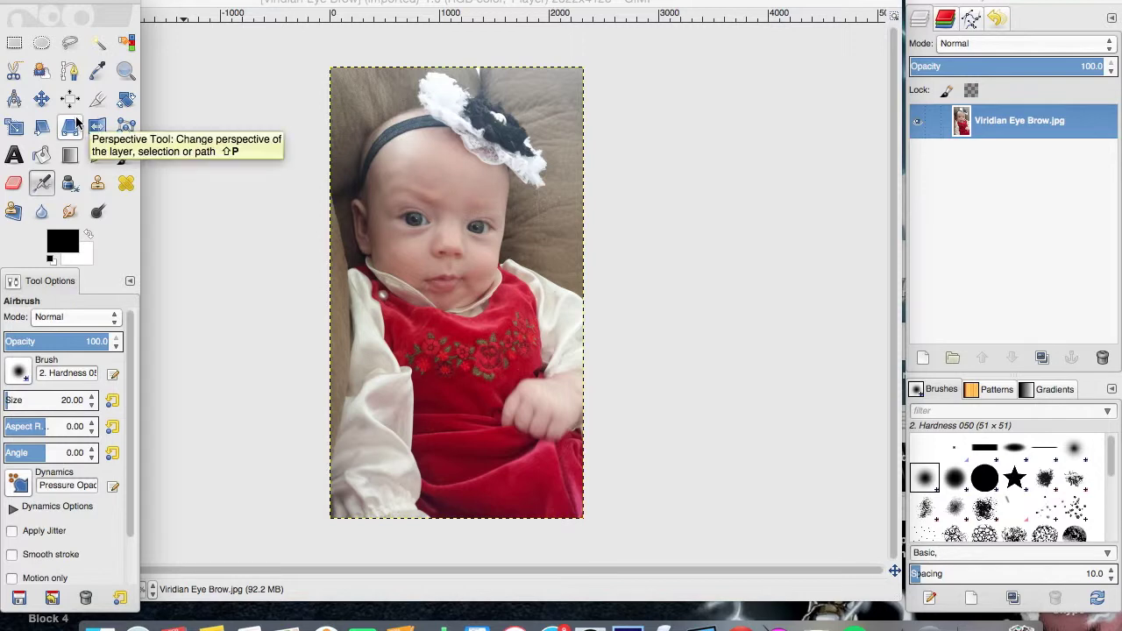
Crop the photo to its top portion around the baby's face and shoulders
left_click(98, 103)
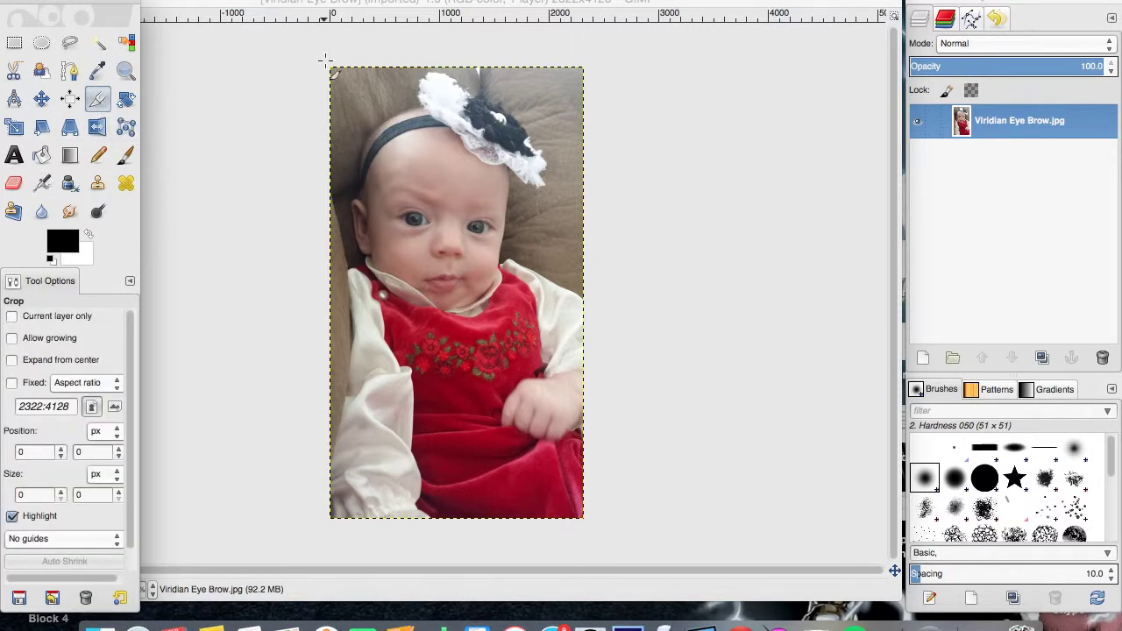
left_click_drag(330, 68, 601, 362)
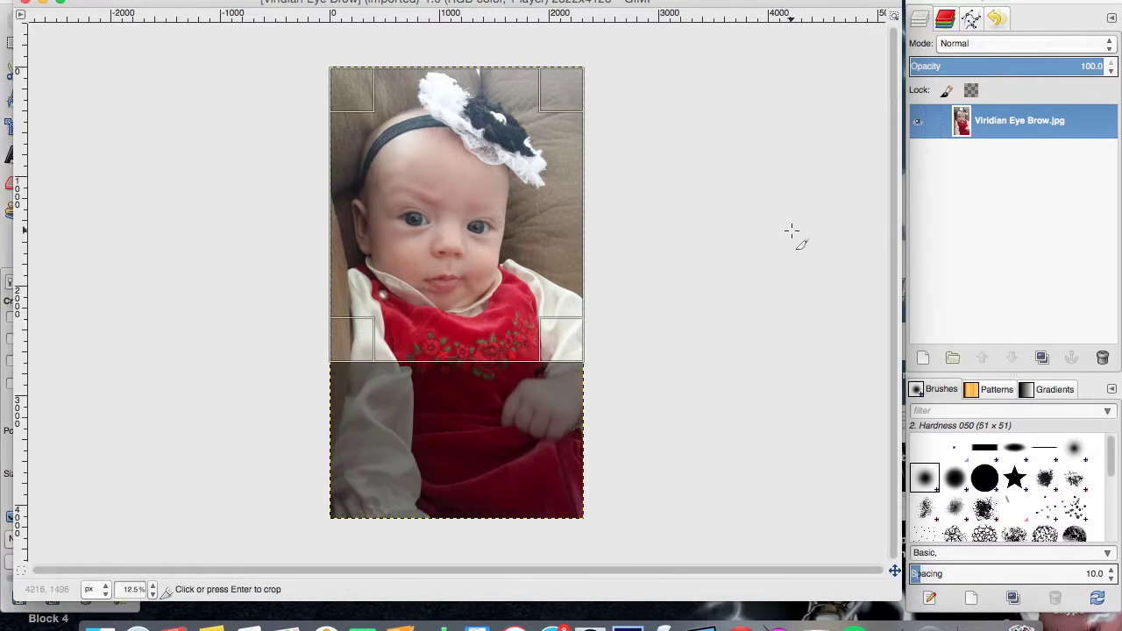
key("Return")
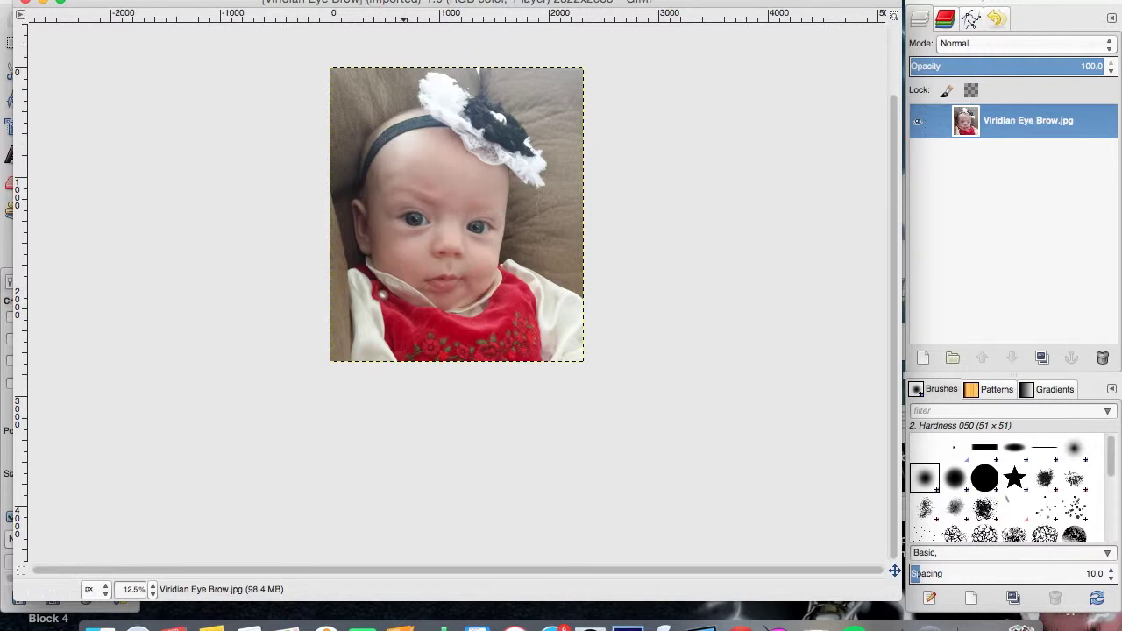
Desaturate the cropped photo to grayscale using the Lightness mode
left_click(281, 0)
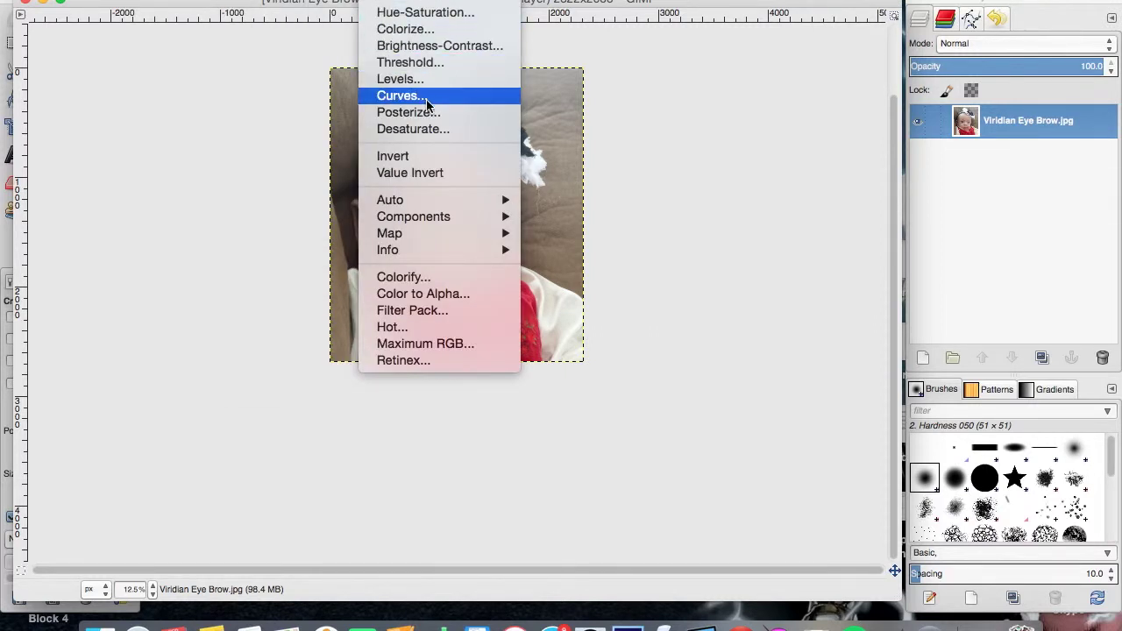
left_click(452, 130)
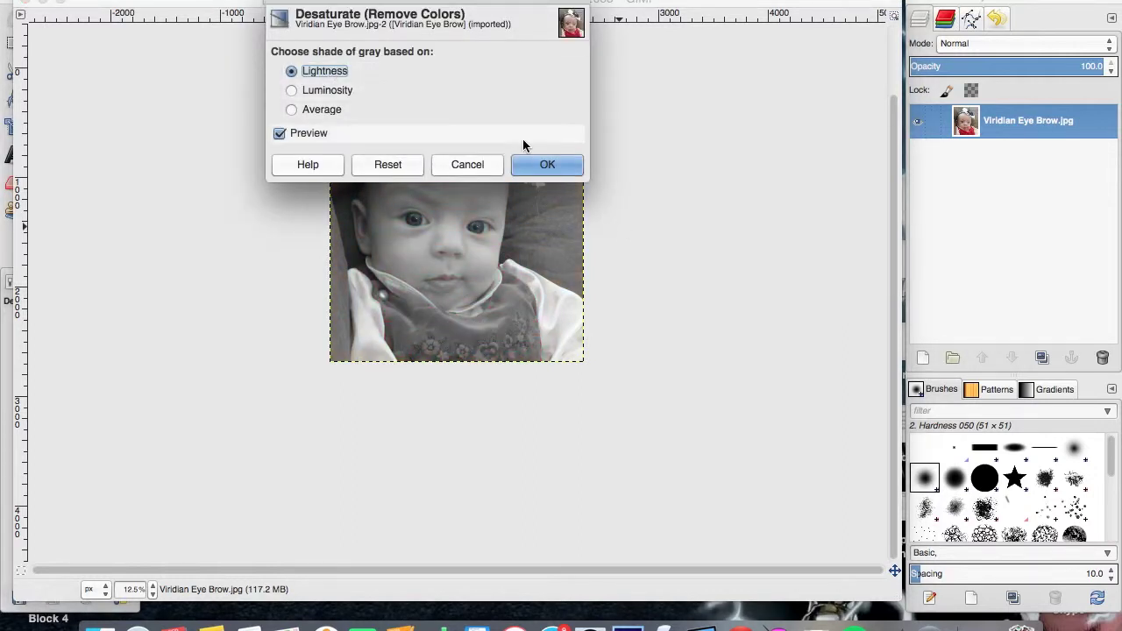
left_click(538, 166)
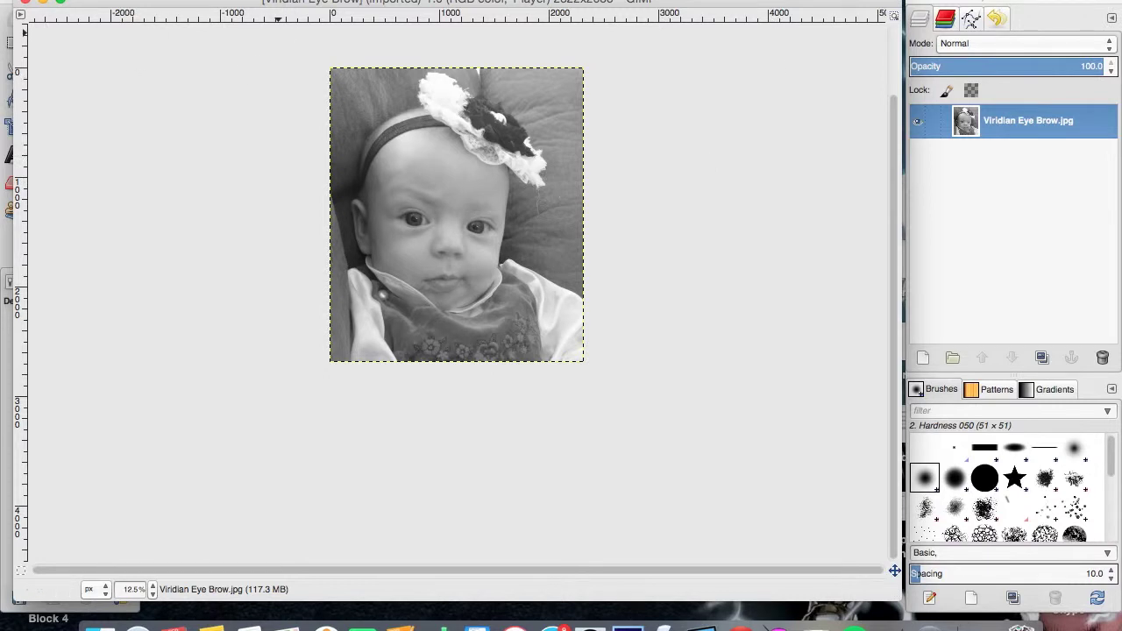
Open Posterize and try level counts, raising to 15 then lowering to 10
left_click(333, 0)
mouse_move(276, 0)
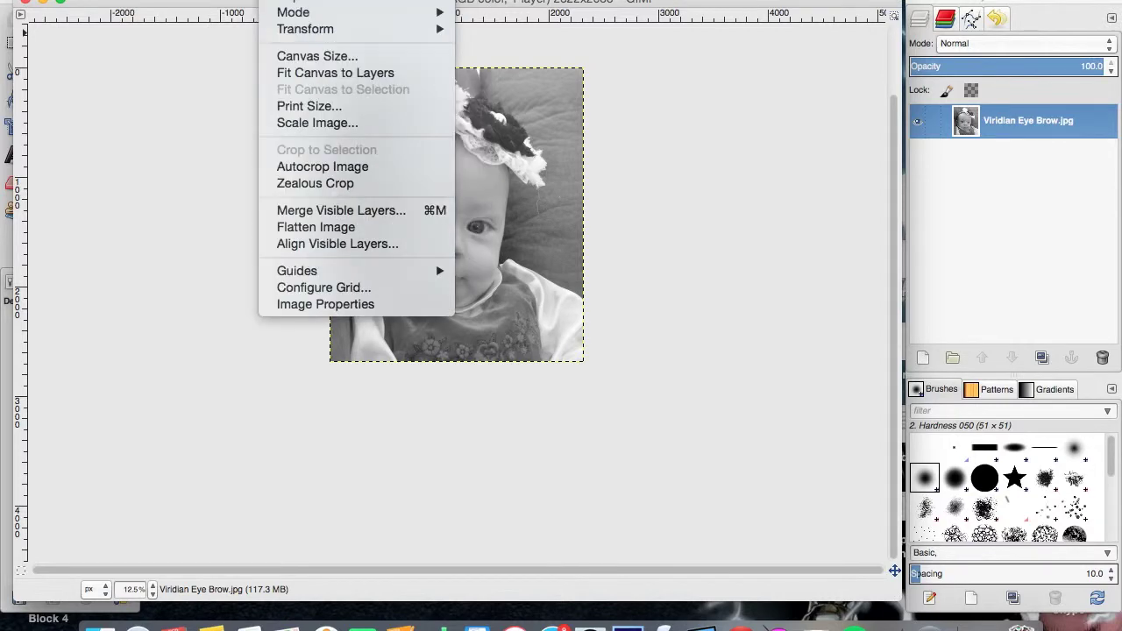
mouse_move(381, 0)
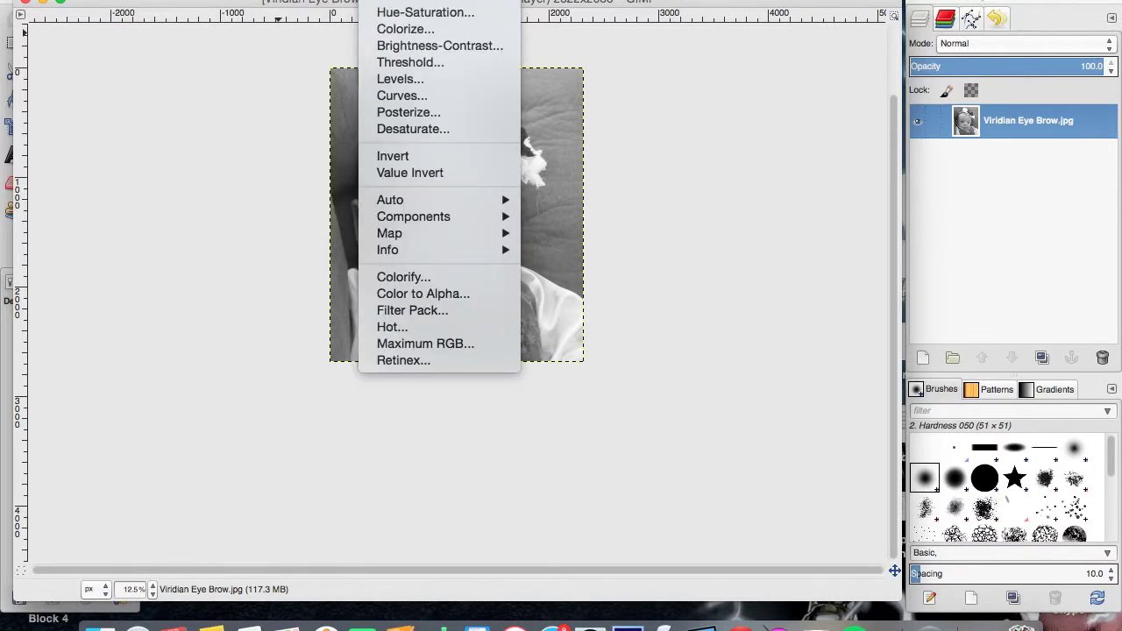
left_click(441, 114)
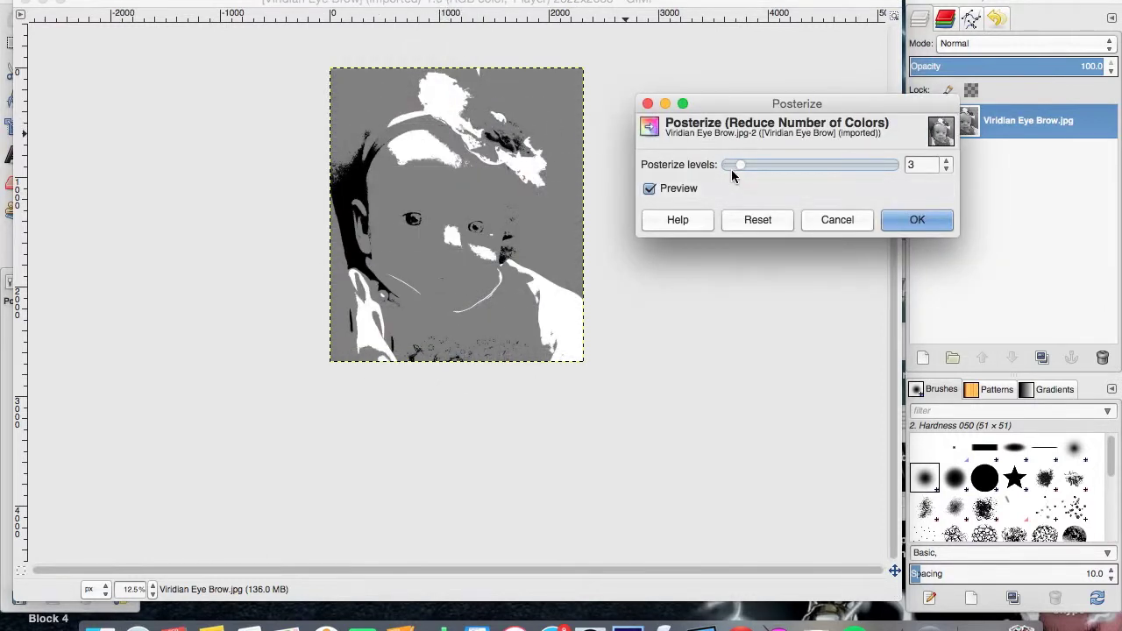
left_click_drag(738, 164, 759, 167)
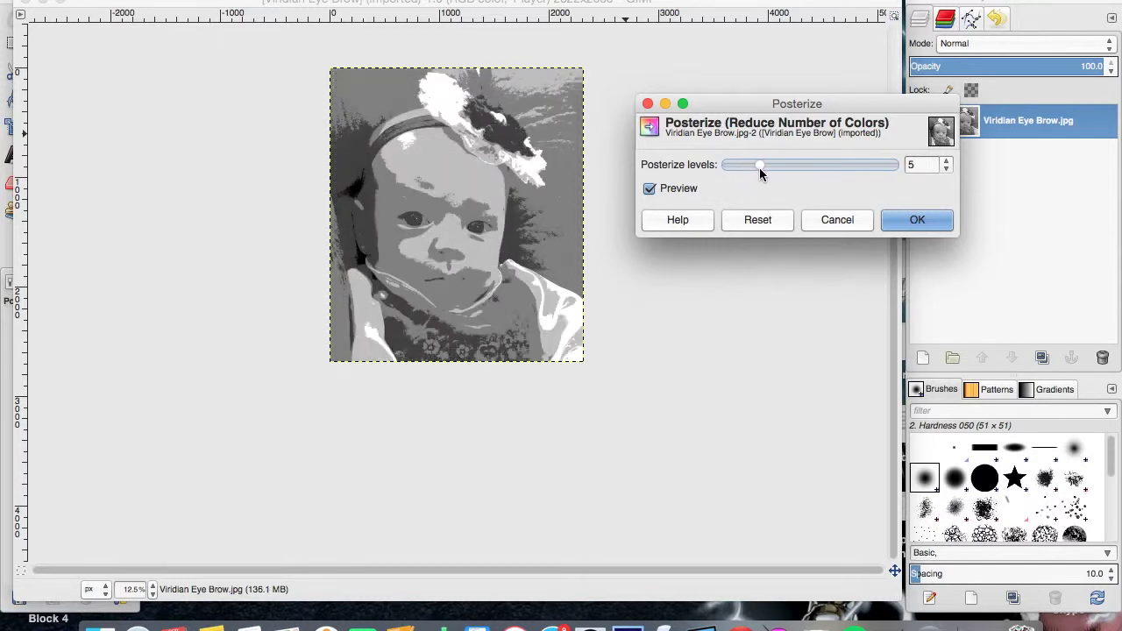
left_click_drag(762, 170, 795, 175)
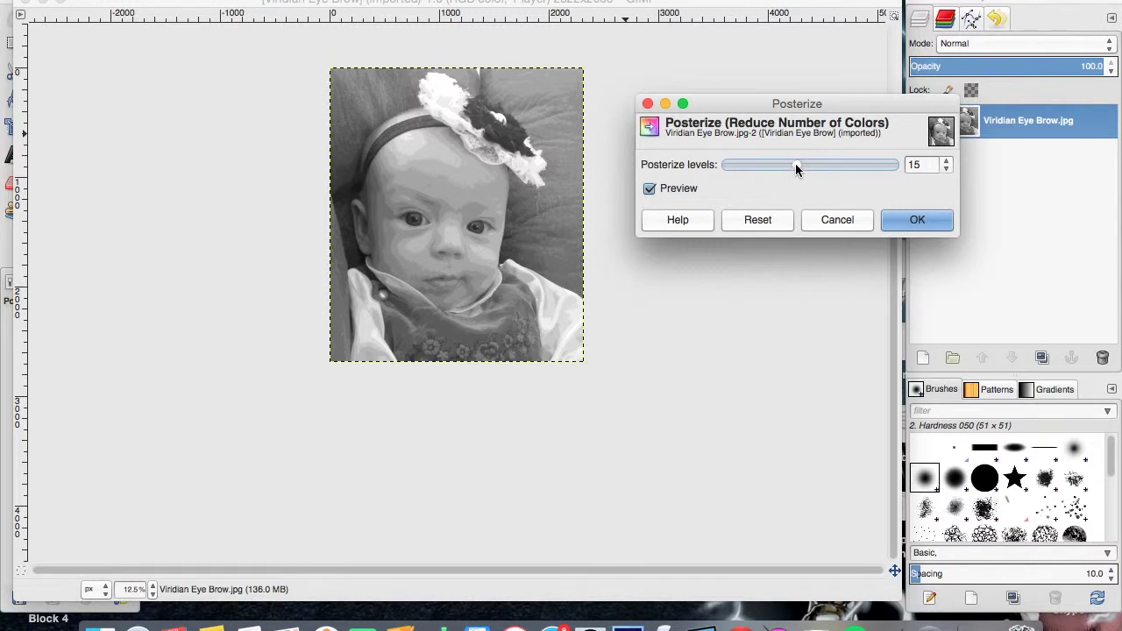
left_click(947, 169)
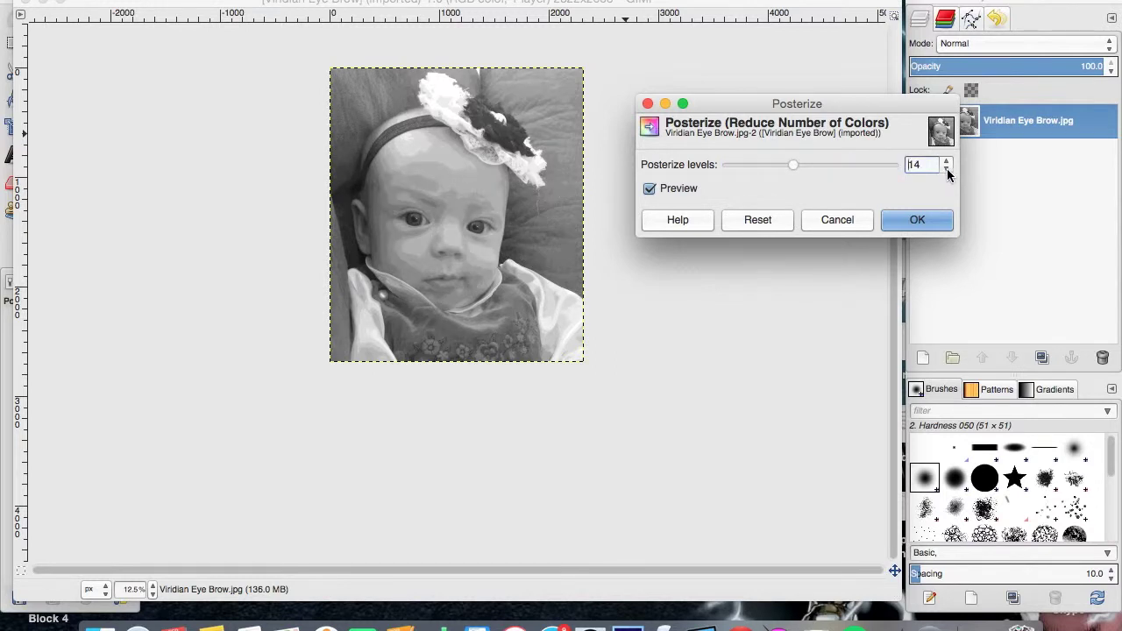
left_click(947, 169)
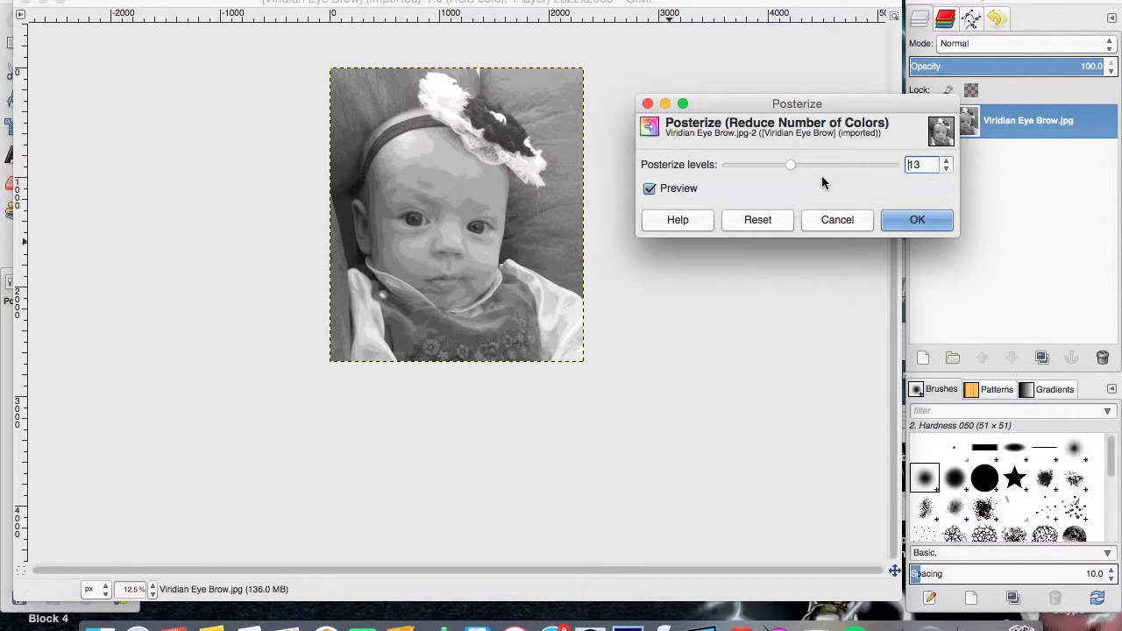
left_click(947, 169)
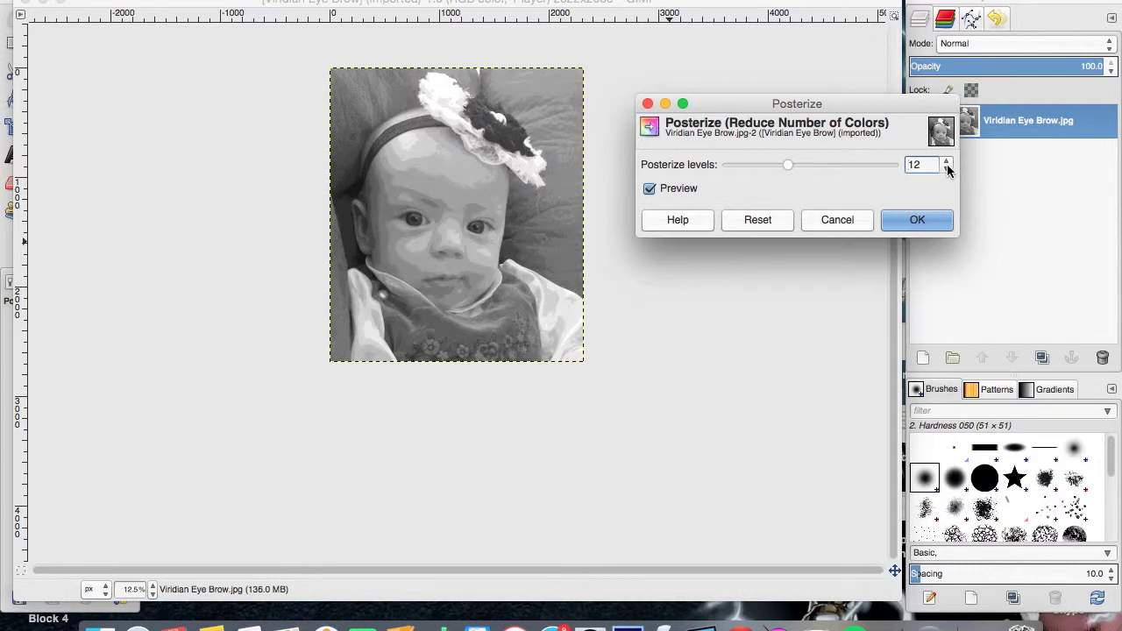
left_click(946, 169)
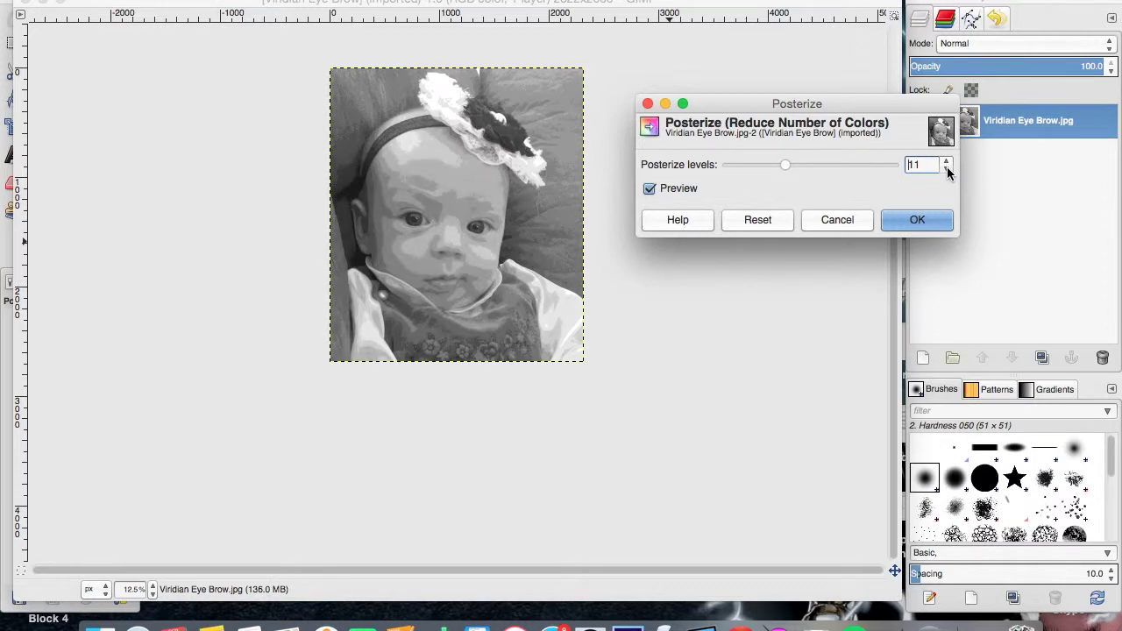
left_click(946, 169)
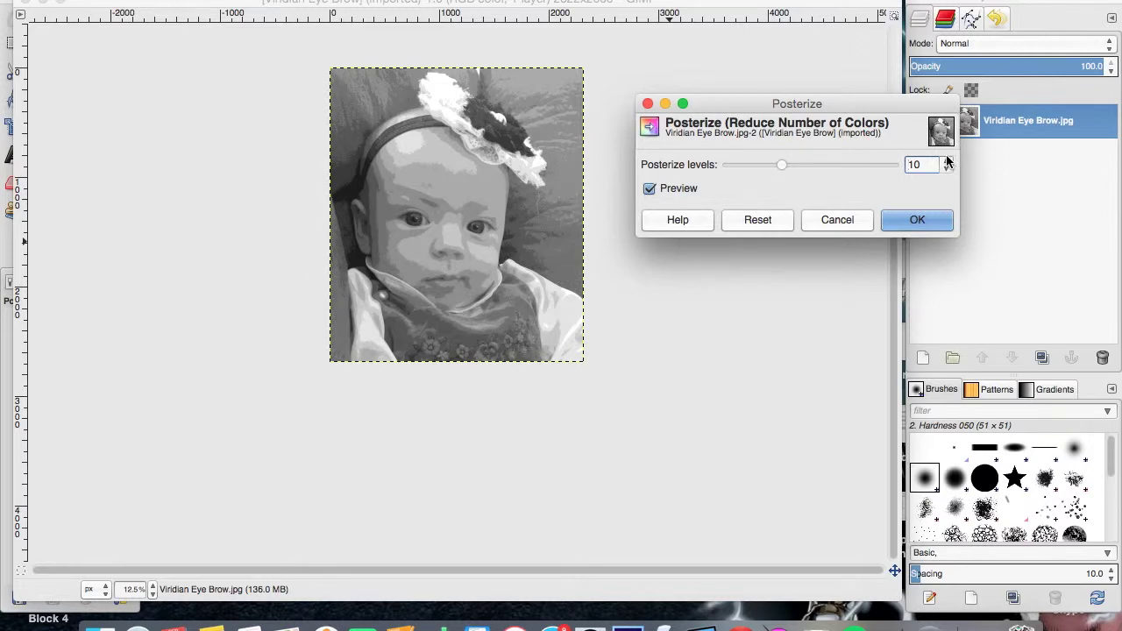
Step the levels back up, settle on 14, and apply the posterize
left_click(947, 160)
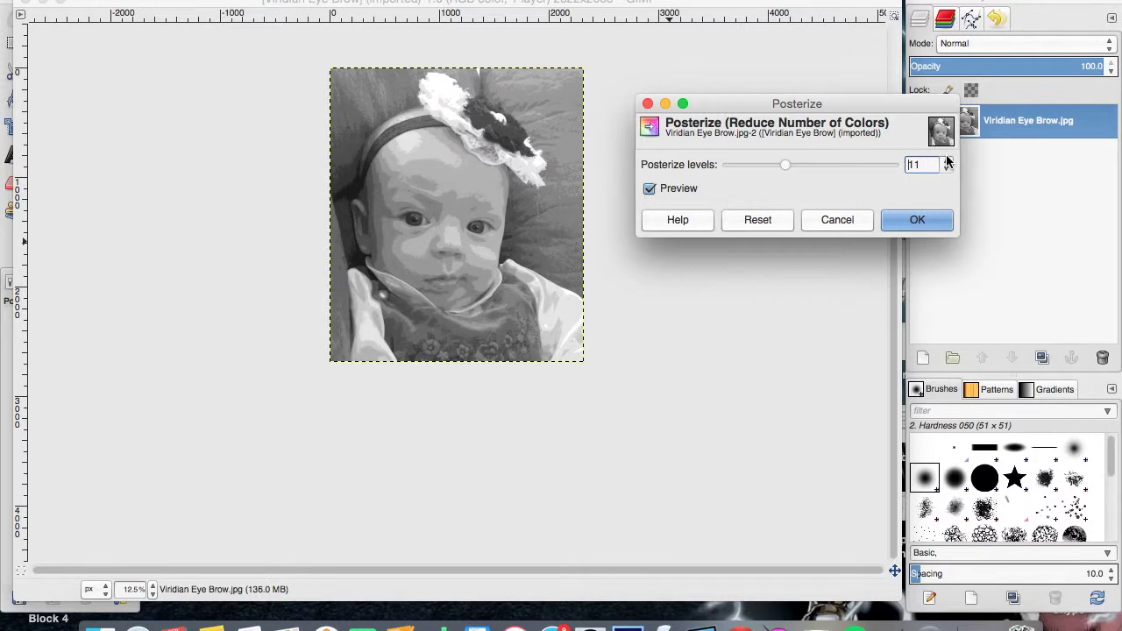
left_click(947, 160)
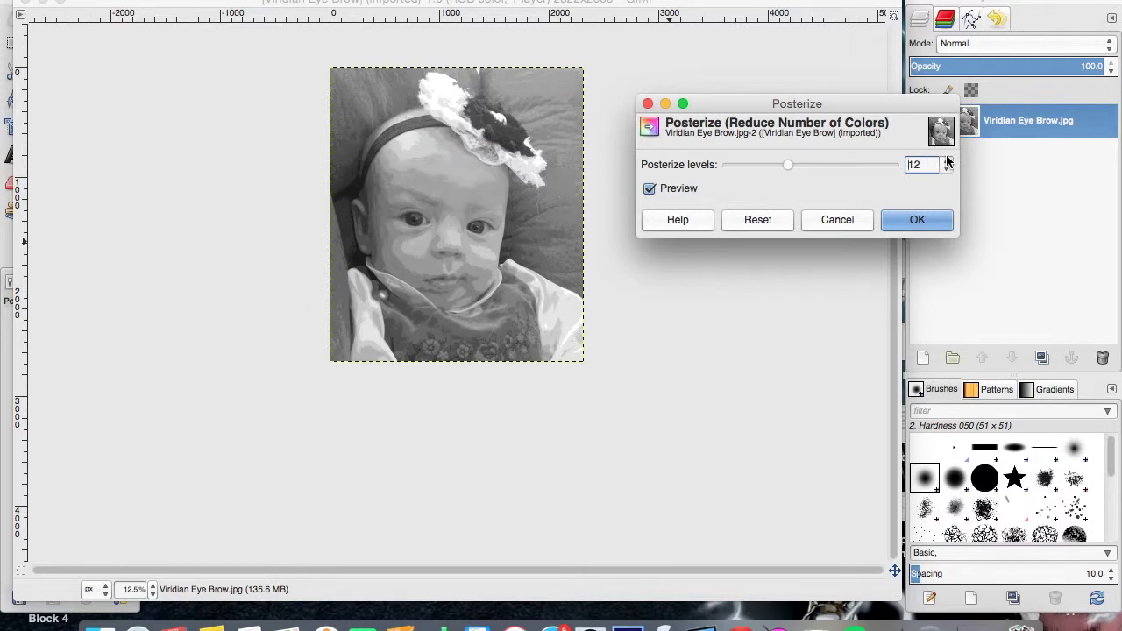
left_click(947, 161)
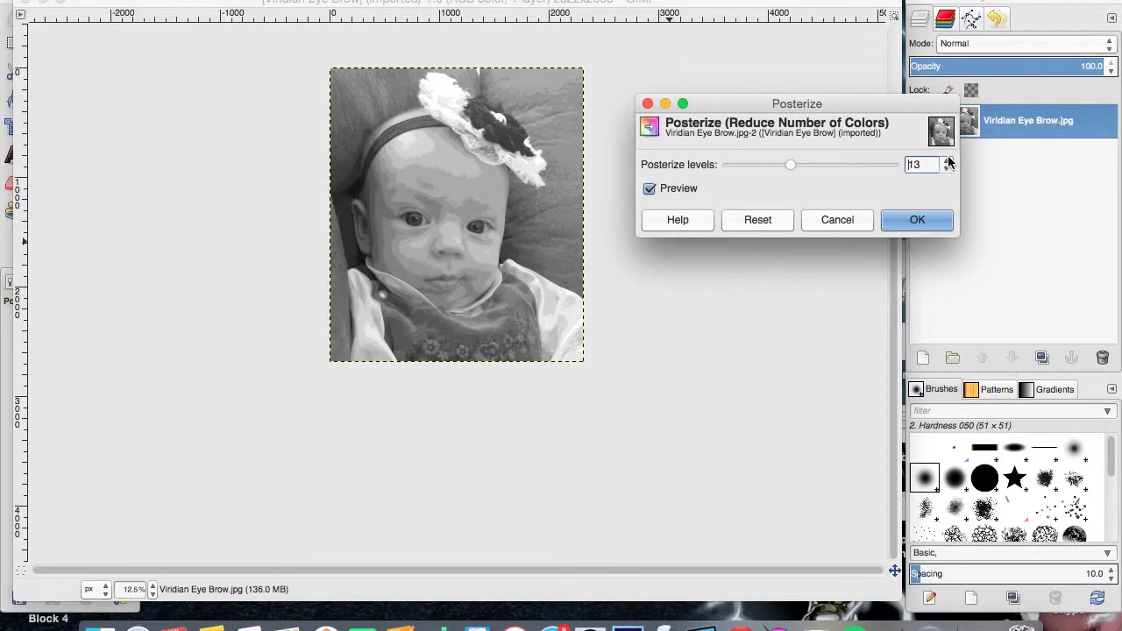
left_click(947, 160)
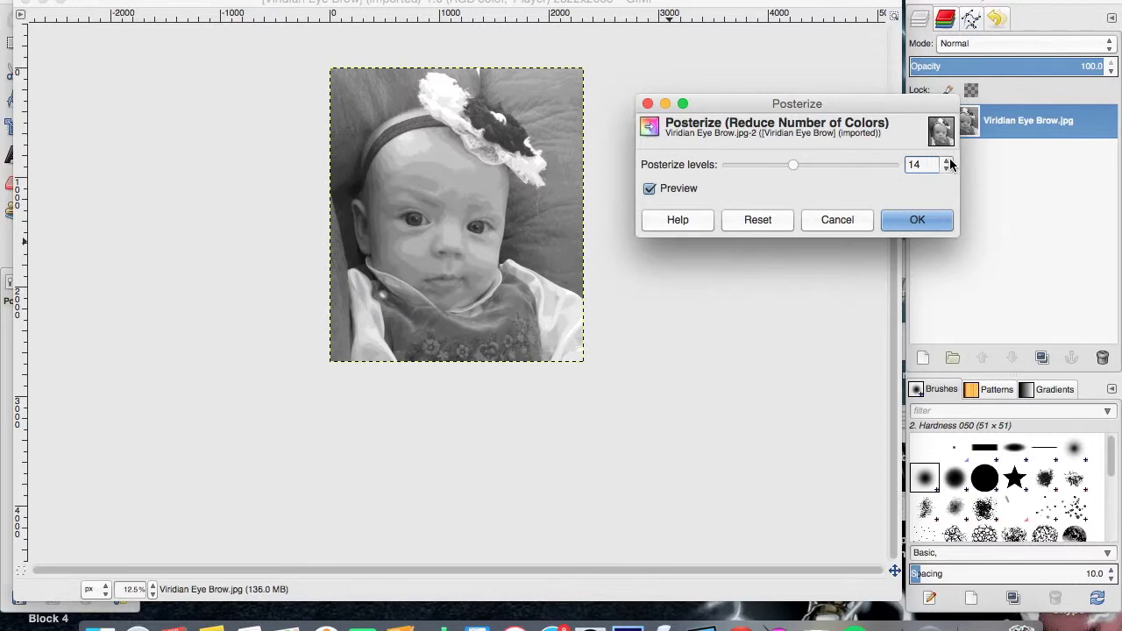
left_click(947, 160)
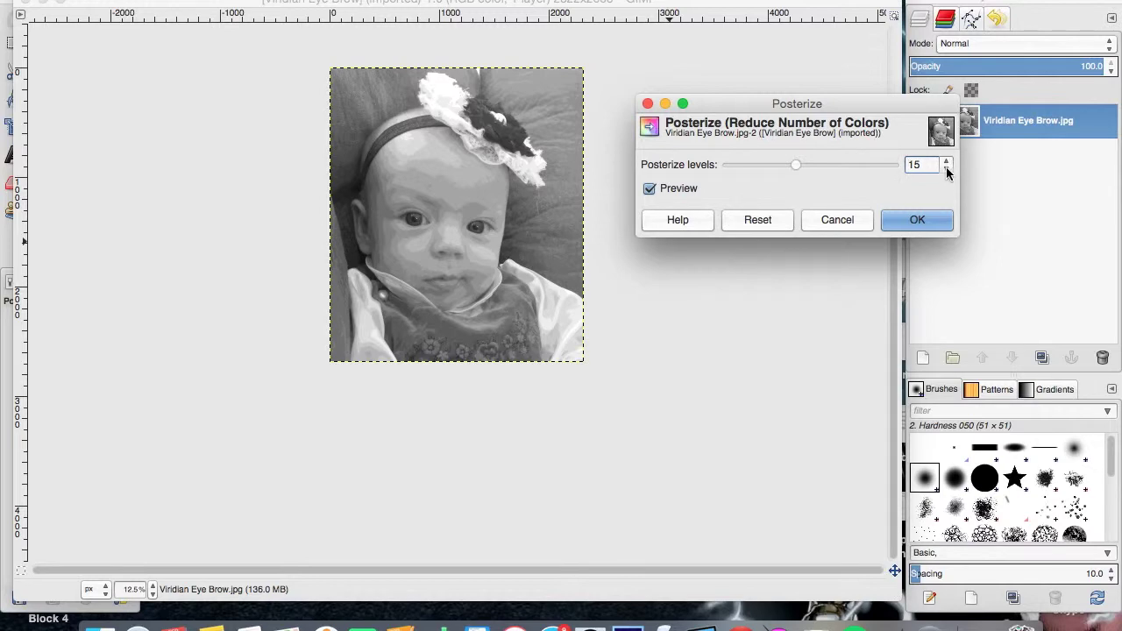
left_click(946, 167)
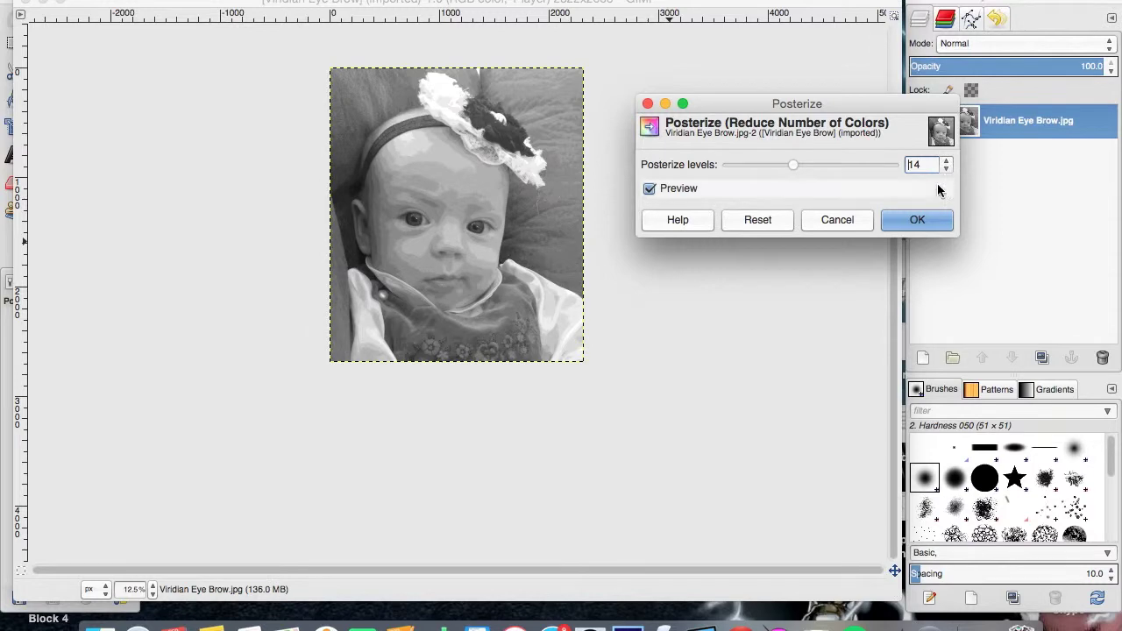
left_click(916, 219)
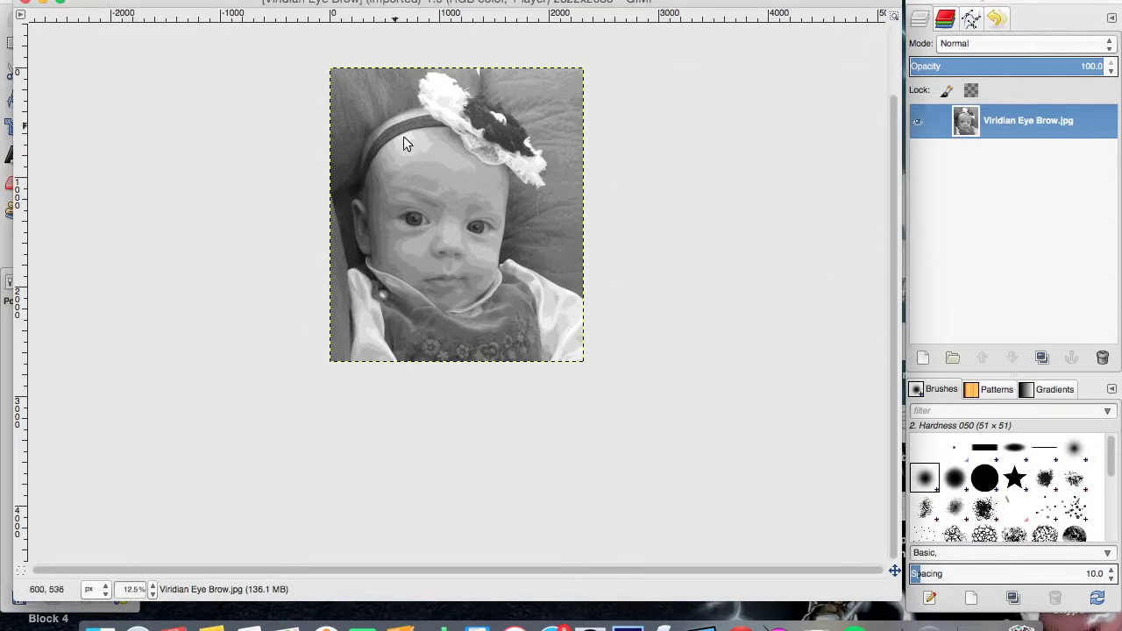
left_click(294, 0)
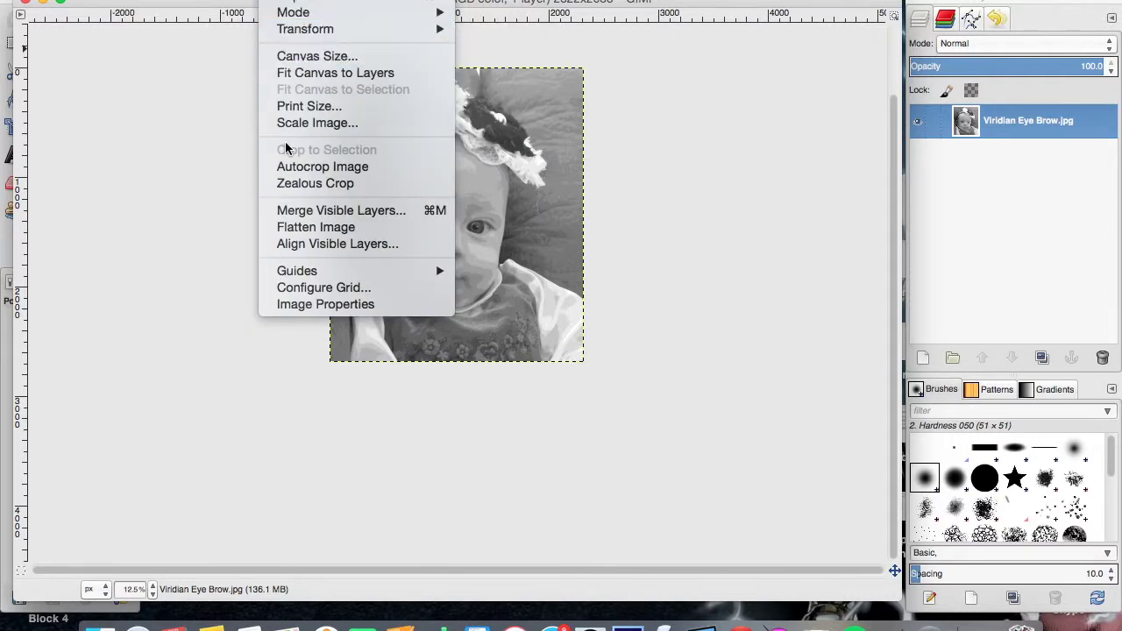
mouse_move(379, 0)
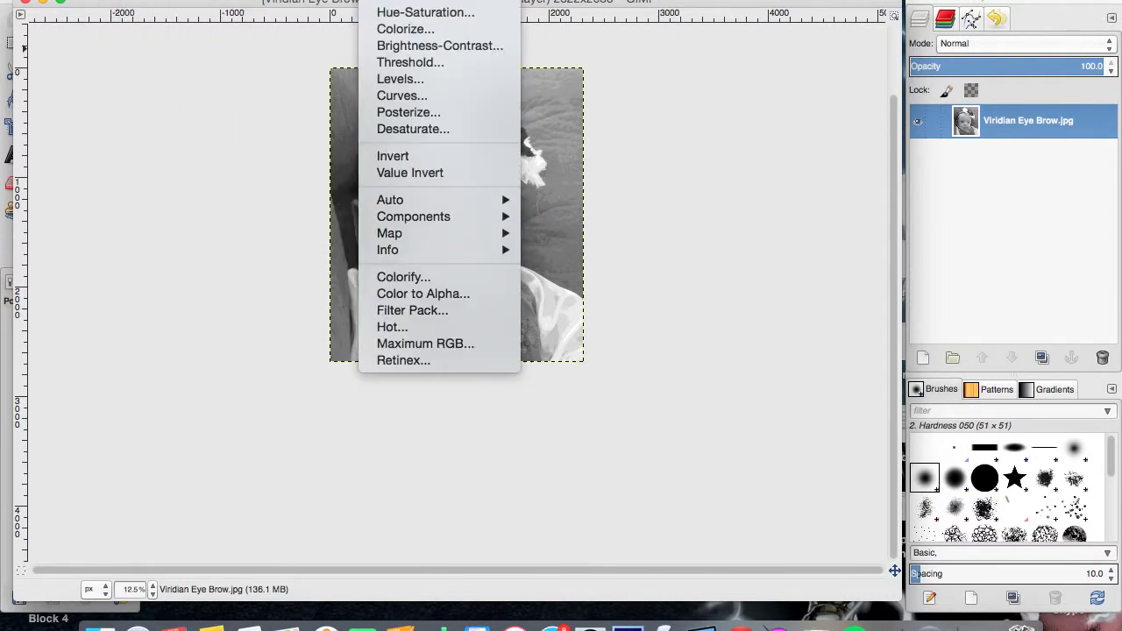
mouse_move(429, 0)
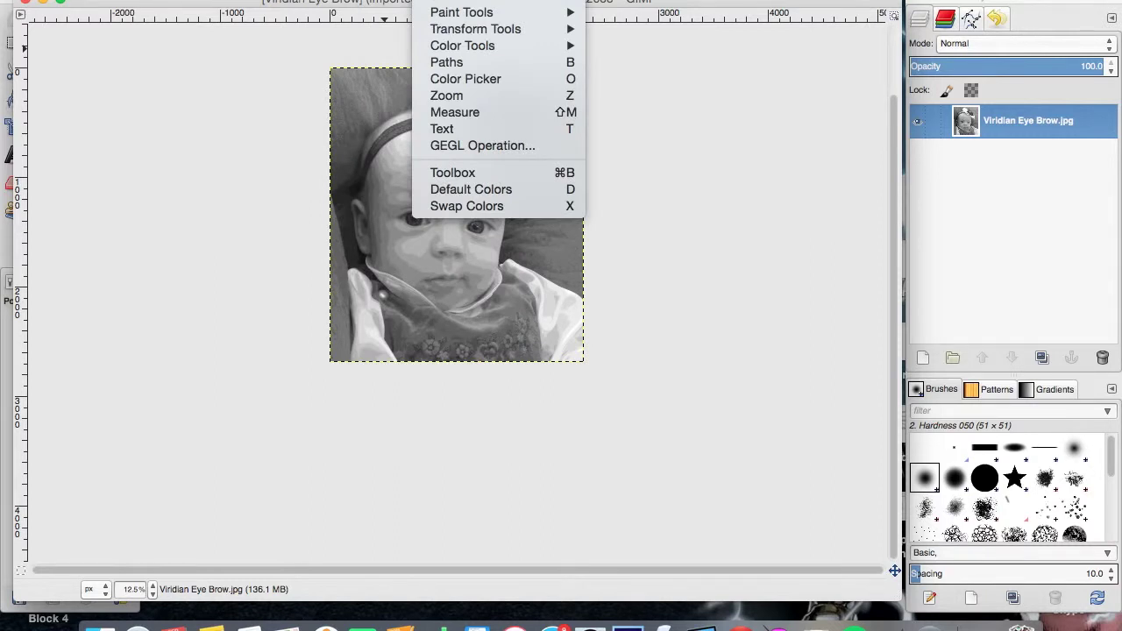
mouse_move(530, 0)
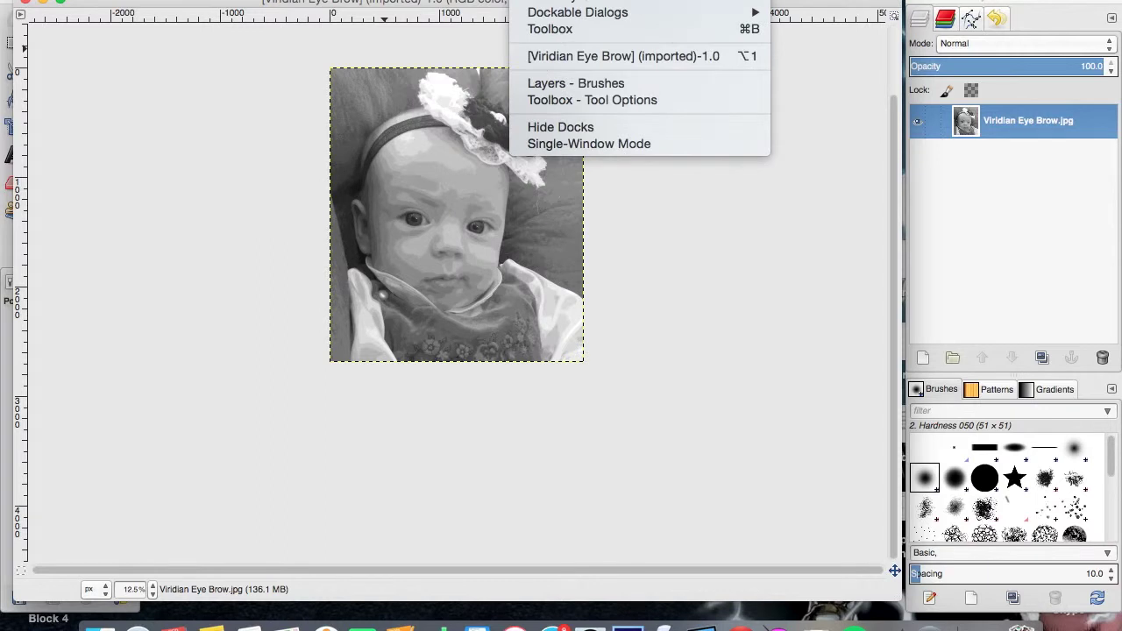
mouse_move(605, 0)
left_click(676, 301)
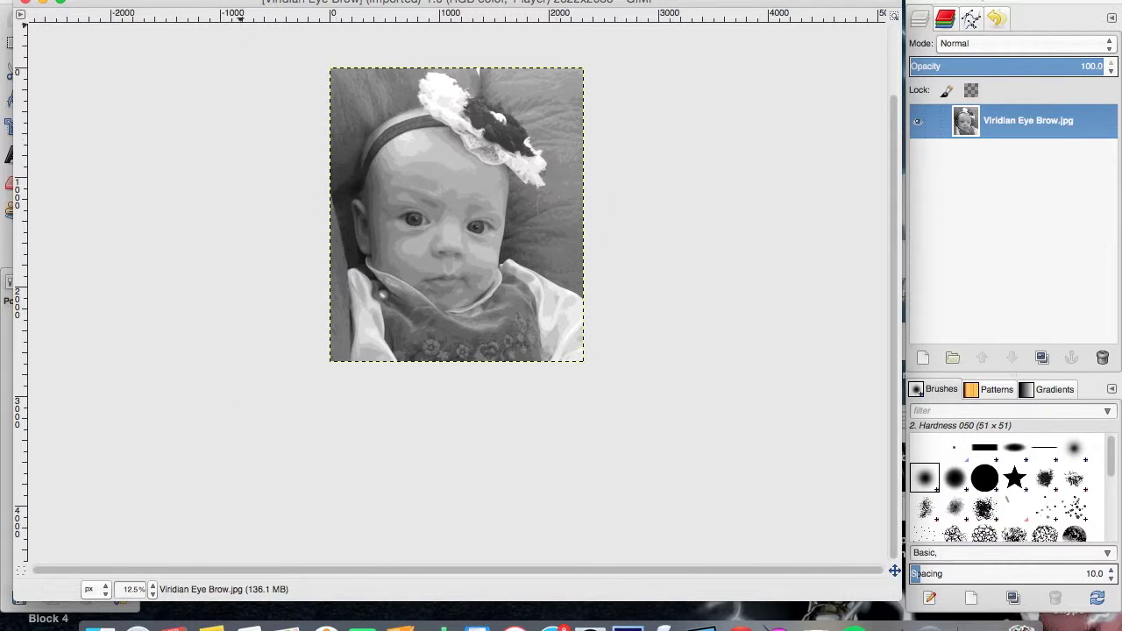
Zoom in on the posterized baby photo with the Zoom tool
key("z")
left_click(404, 198)
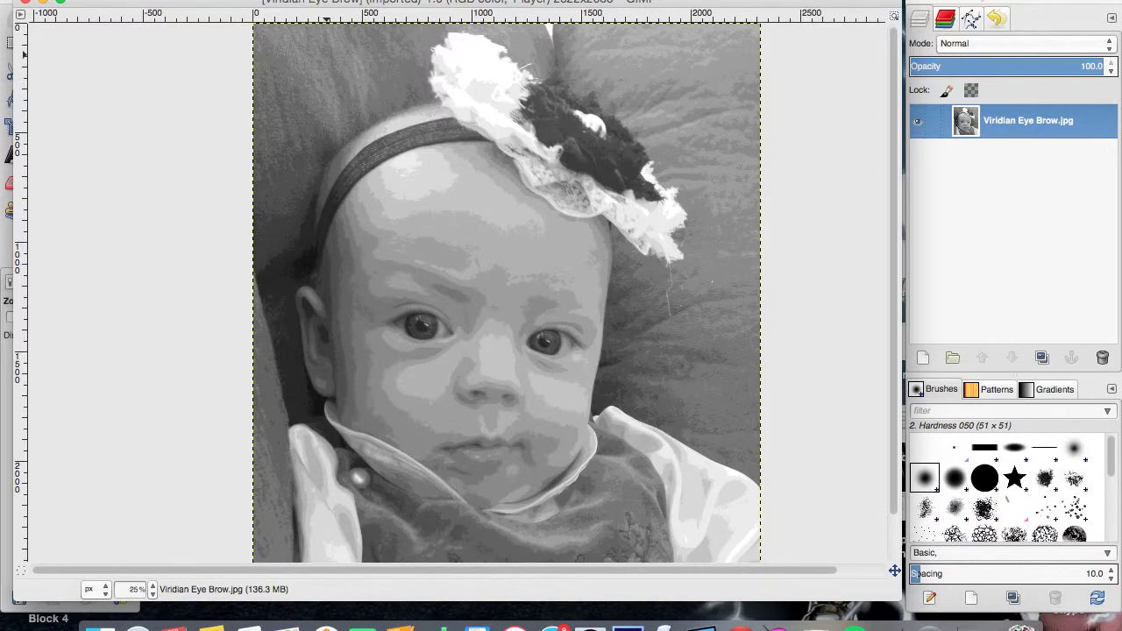
left_click(114, 0)
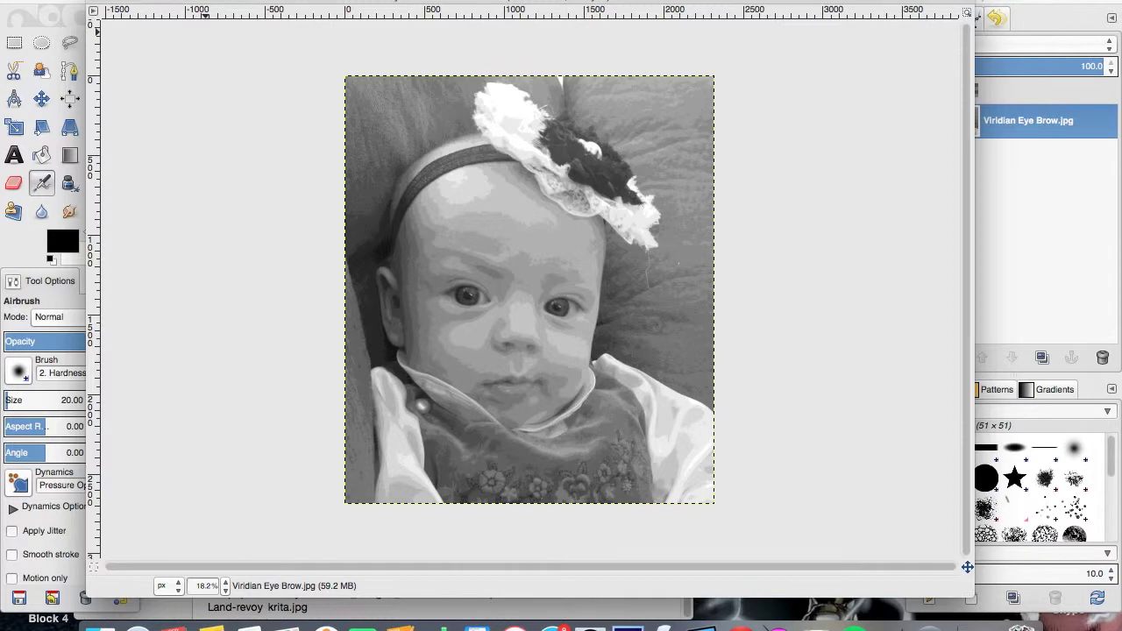
left_click(109, 1)
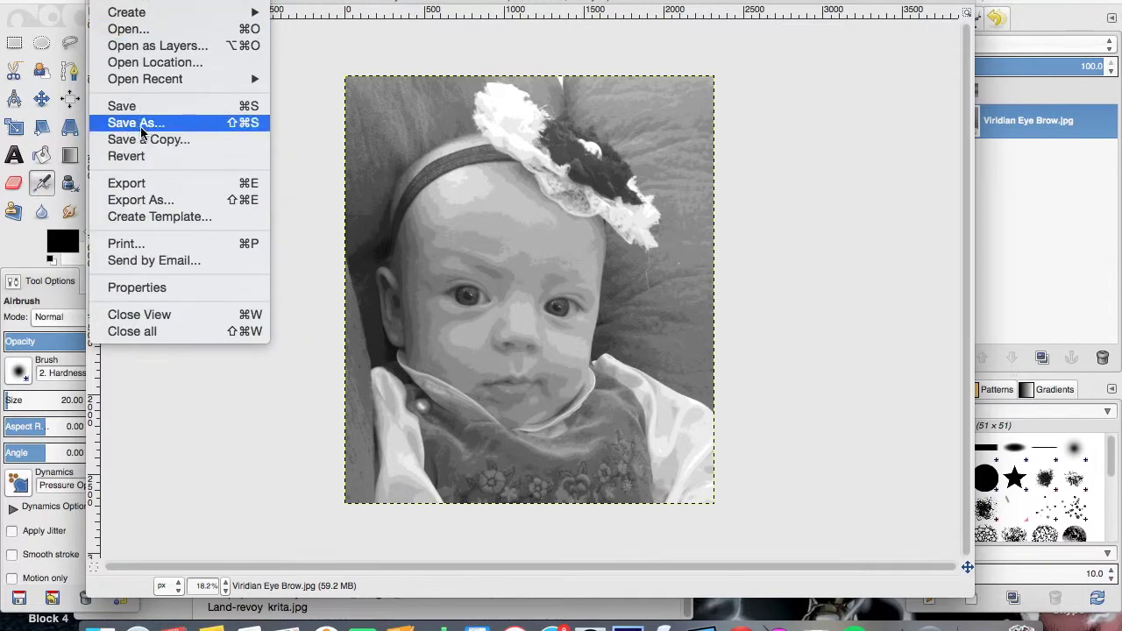
Save the image as Viridian Eye Brow edit.xcf in the Pictures folder
left_click(135, 122)
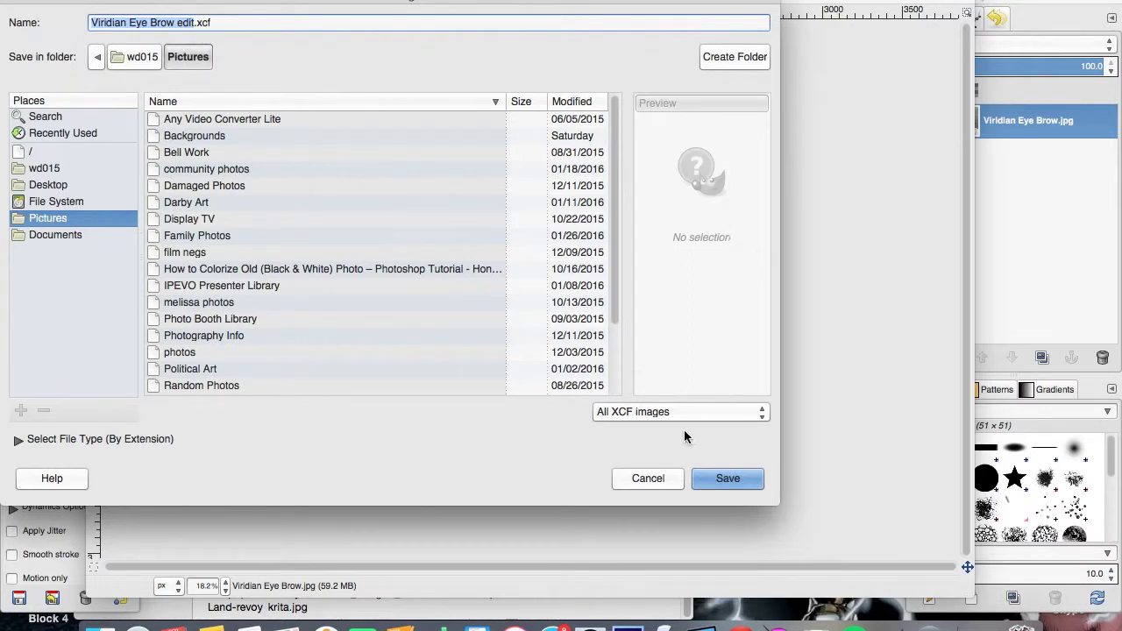
left_click(663, 481)
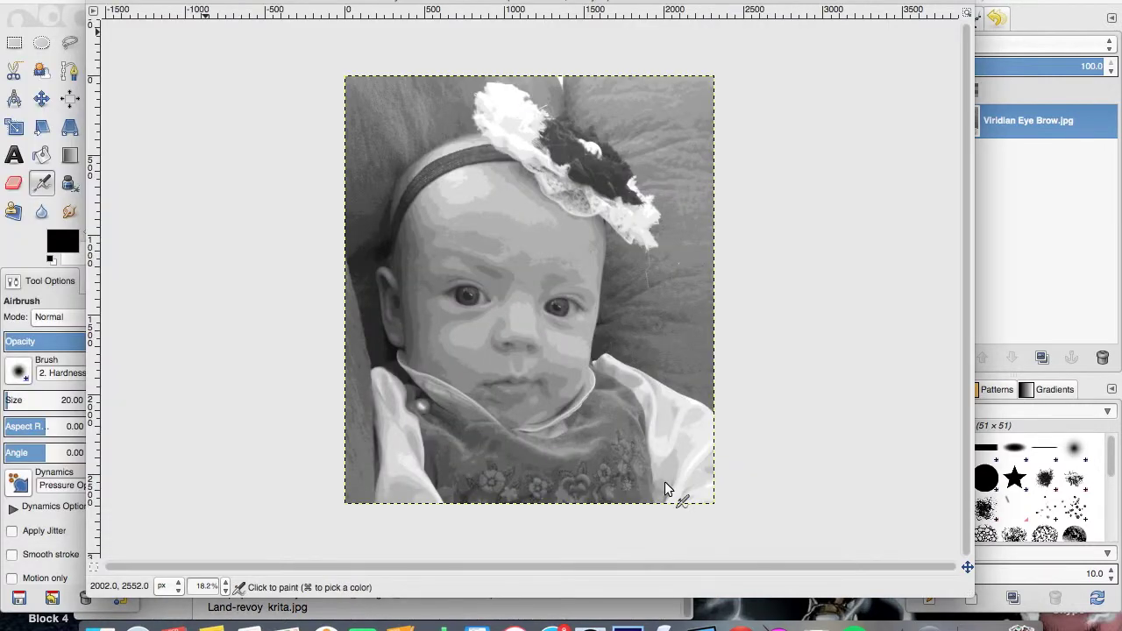
left_click(110, 2)
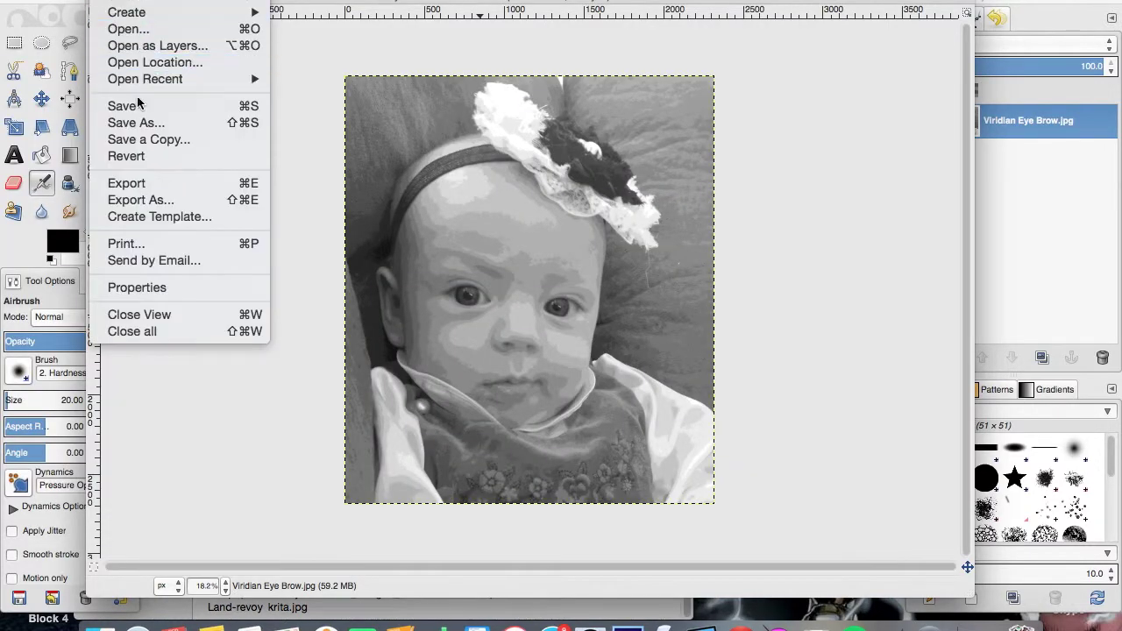
Export the image as Viridian Eye Brow edit.png with default PNG settings, then close it
left_click(204, 202)
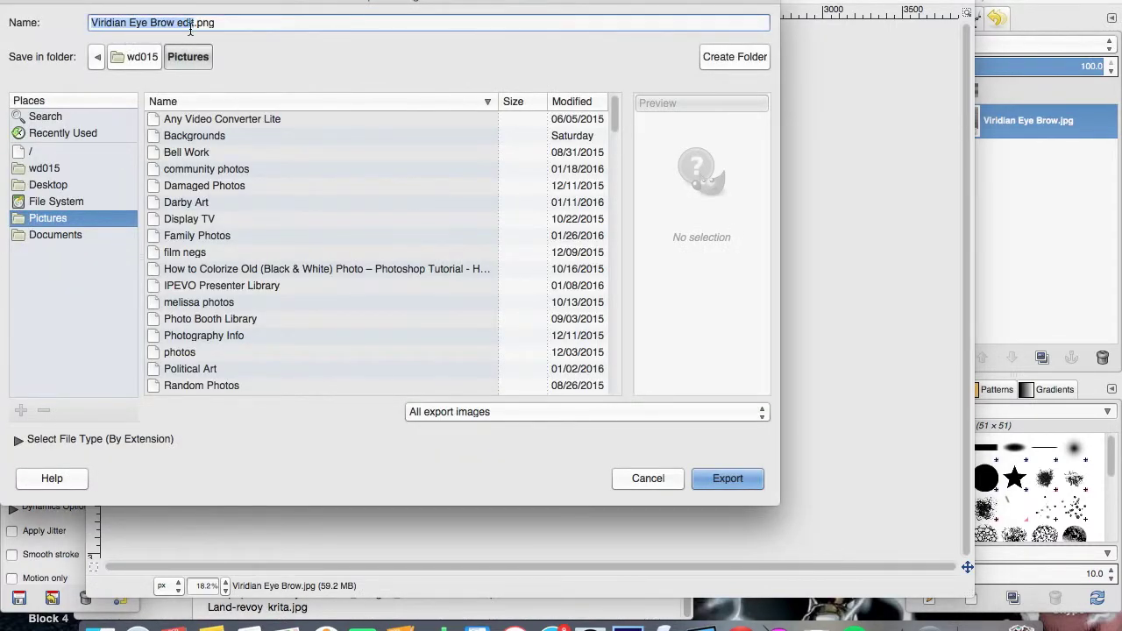
left_click(500, 413)
scroll(529, 533, "down", 5)
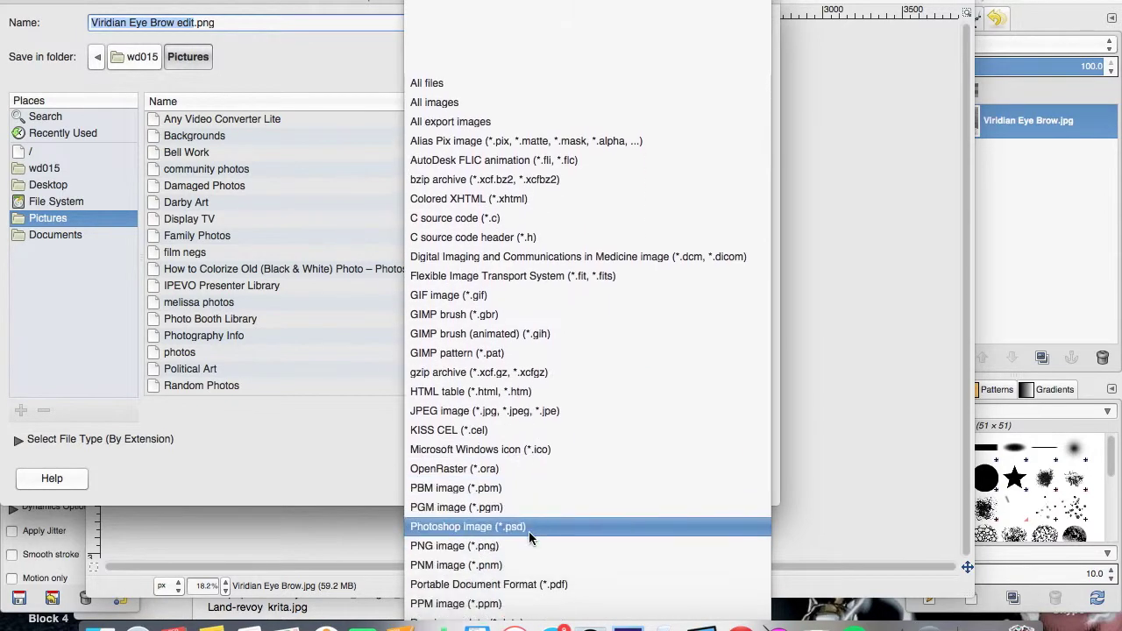
left_click(526, 411)
left_click(703, 478)
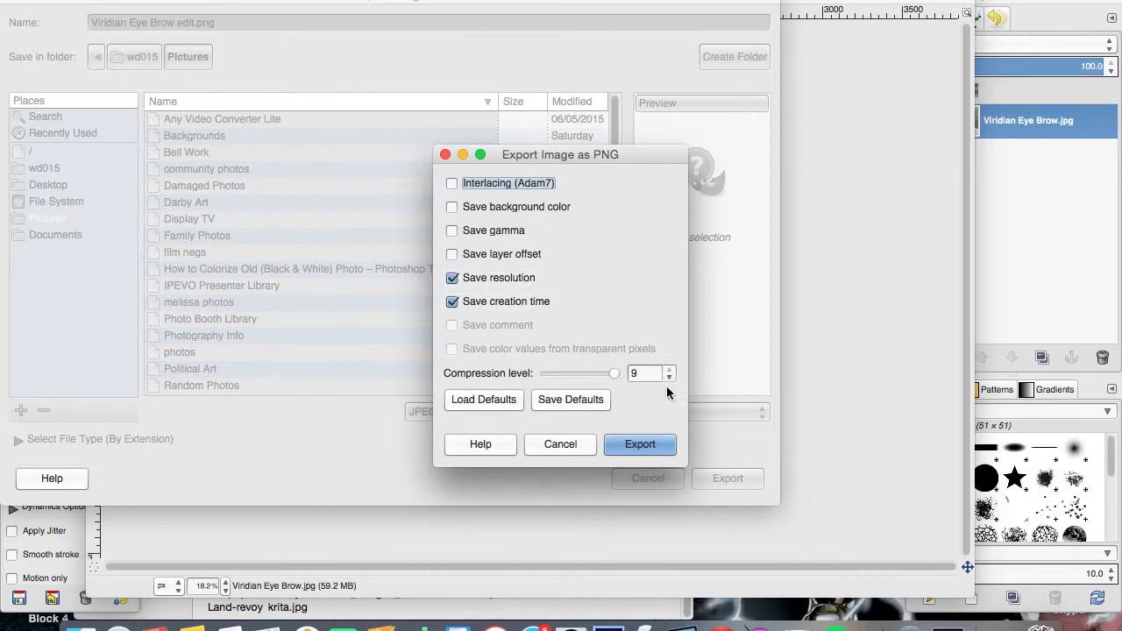
left_click(653, 447)
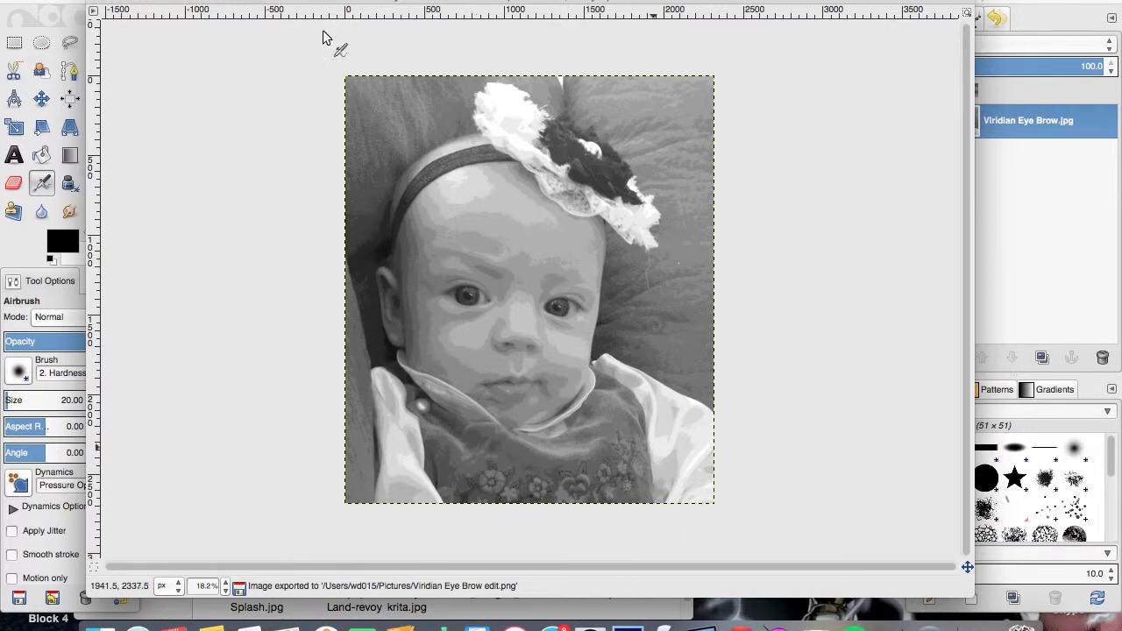
left_click(97, 2)
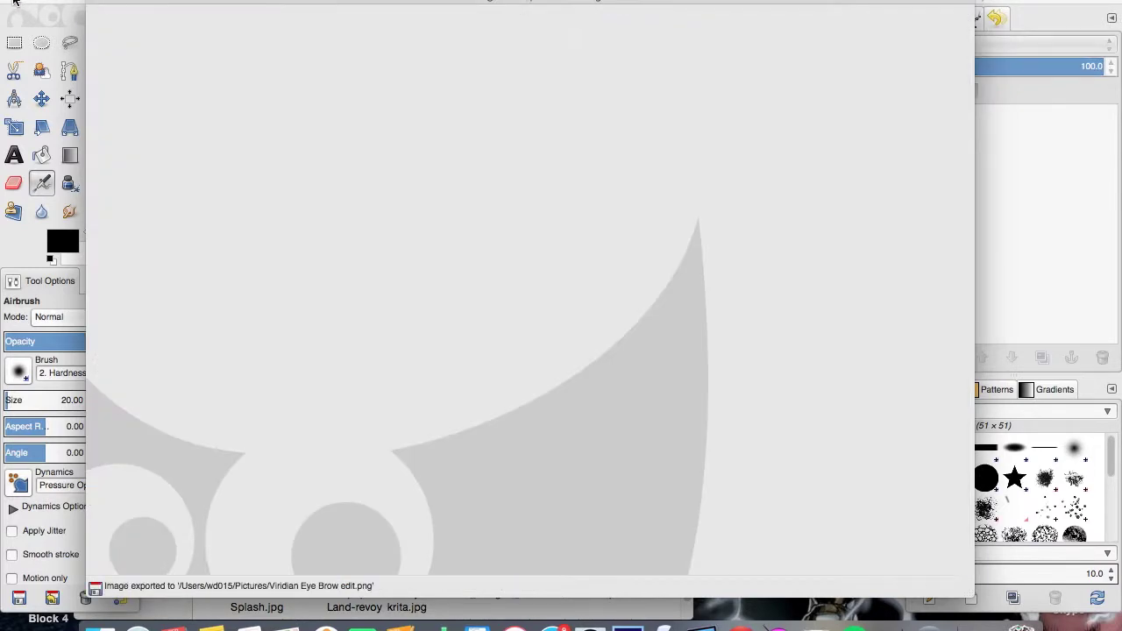
In Finder's Pictures folder, open Viridian Eye Brow edit.png in Preview
left_click(100, 3)
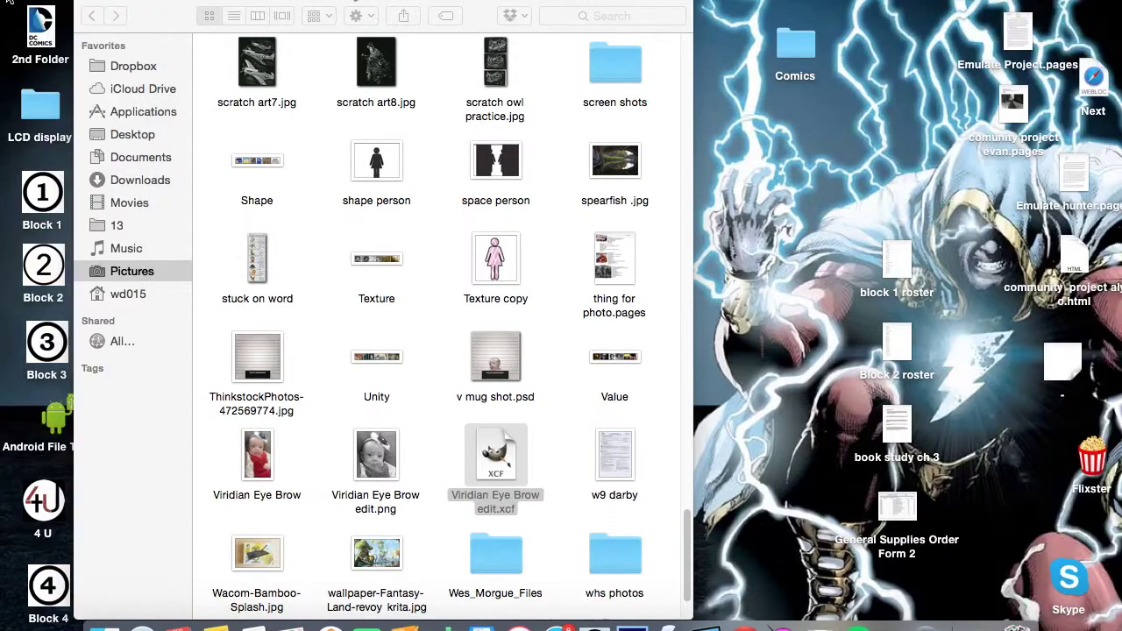
scroll(410, 335, "down", 2)
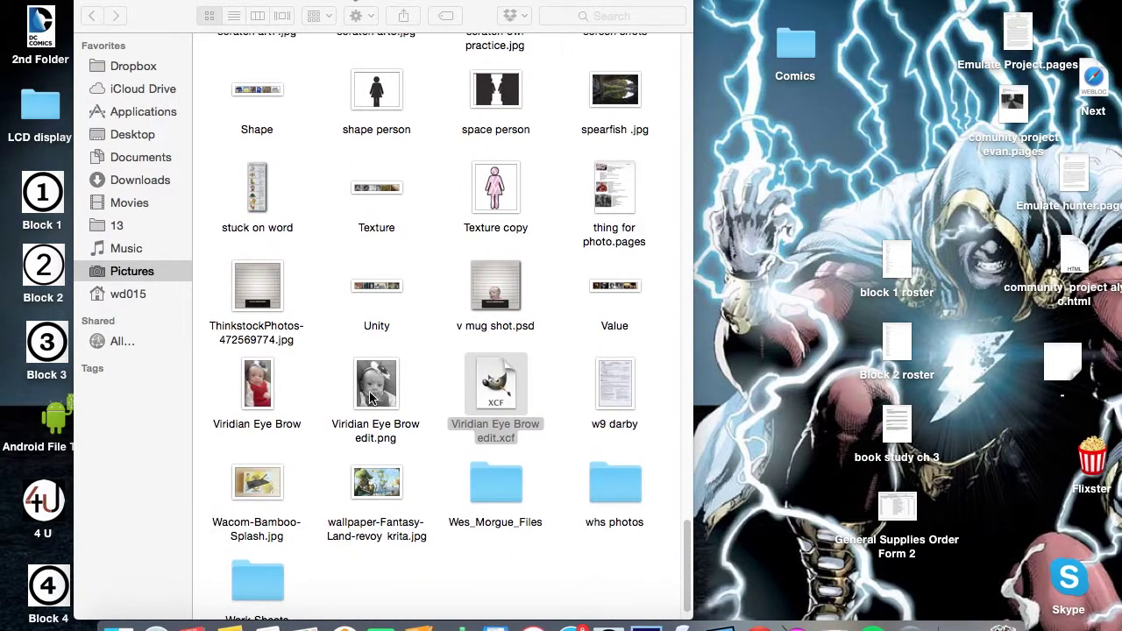
scroll(386, 399, "down", 1)
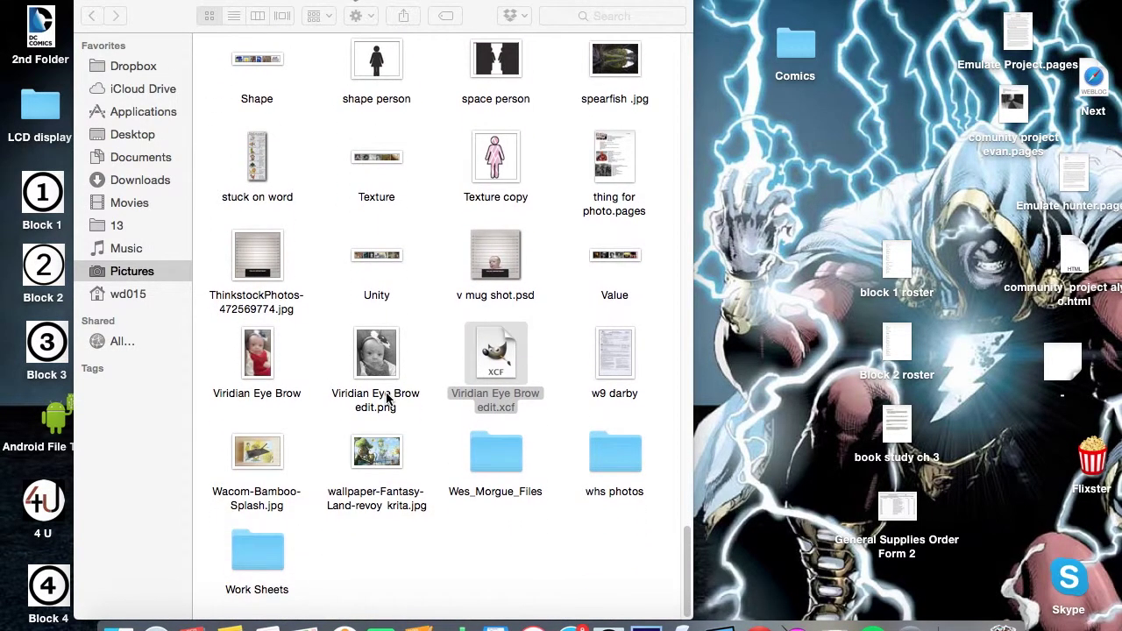
scroll(439, 377, "up", 4)
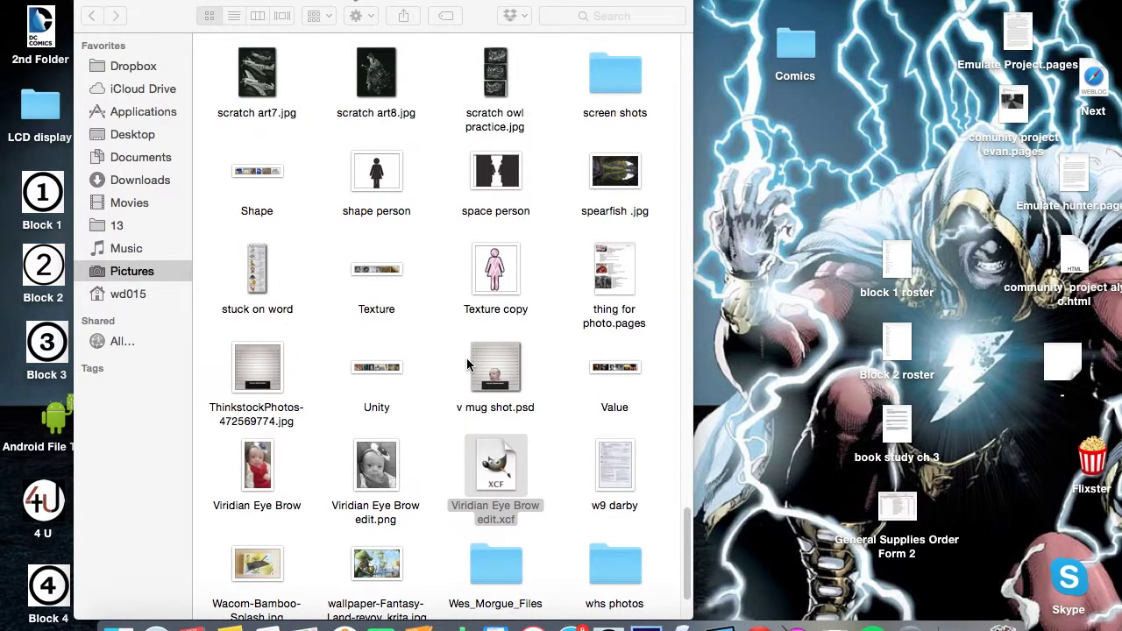
scroll(420, 368, "down", 4)
left_click(380, 351)
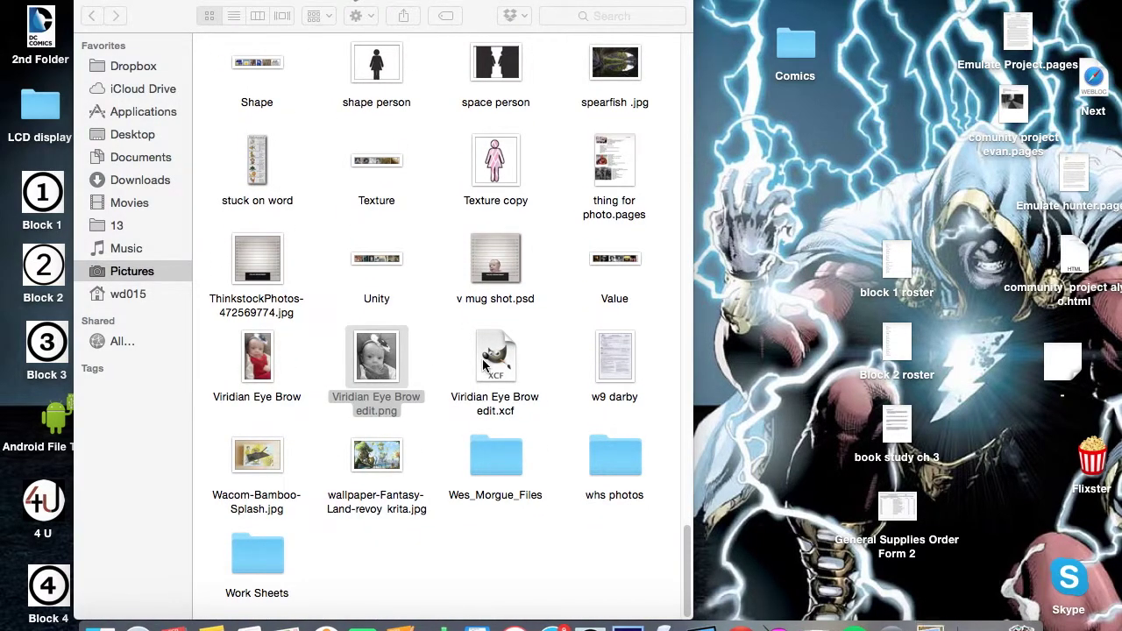
key("super+o")
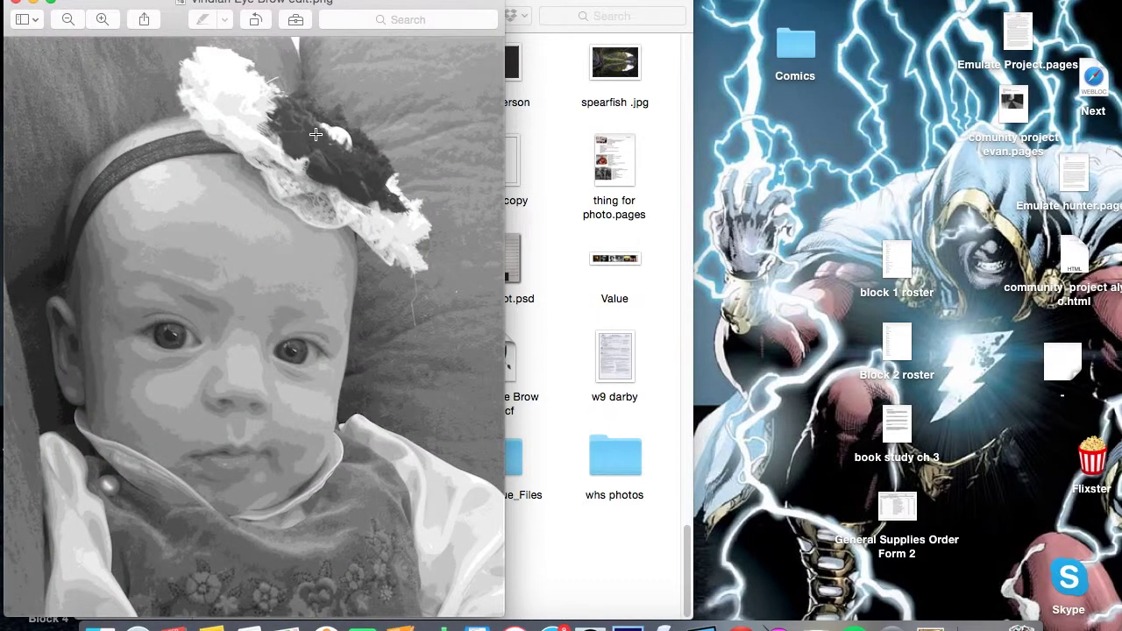
Print the PNG on the HS_Workroom_BW printer, then close Preview and Finder
key("super+p")
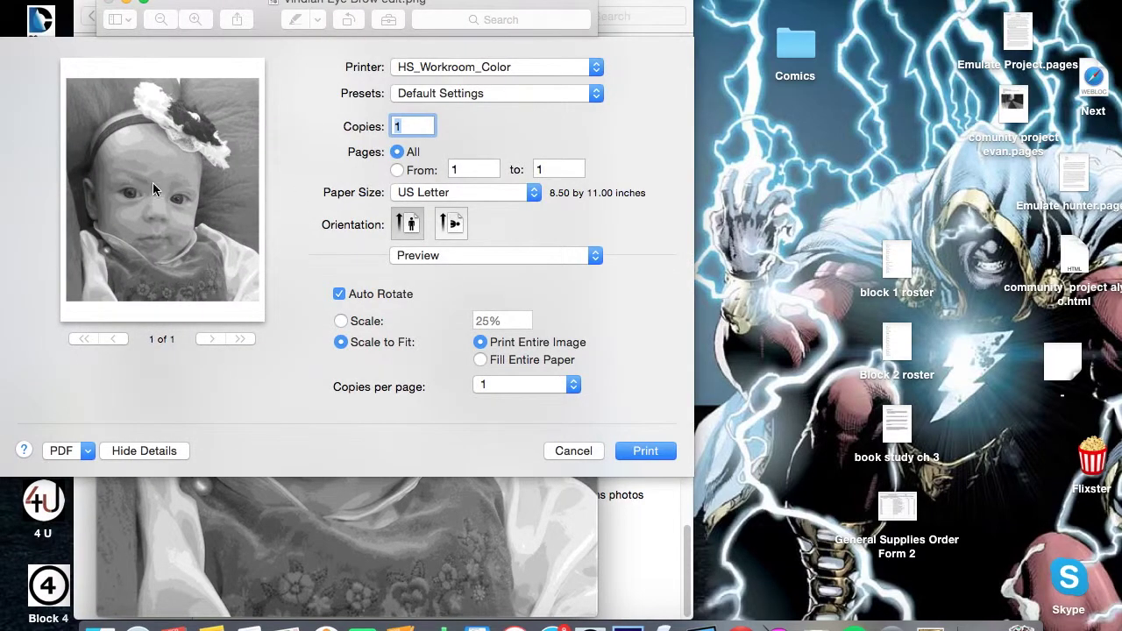
left_click(595, 67)
left_click(558, 51)
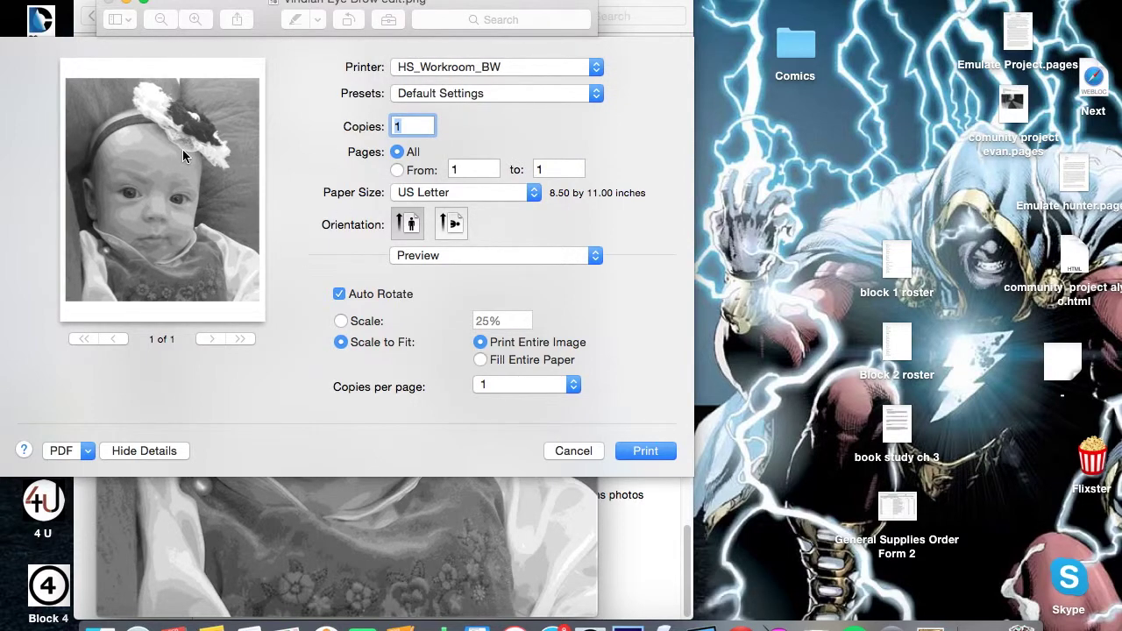
left_click(646, 450)
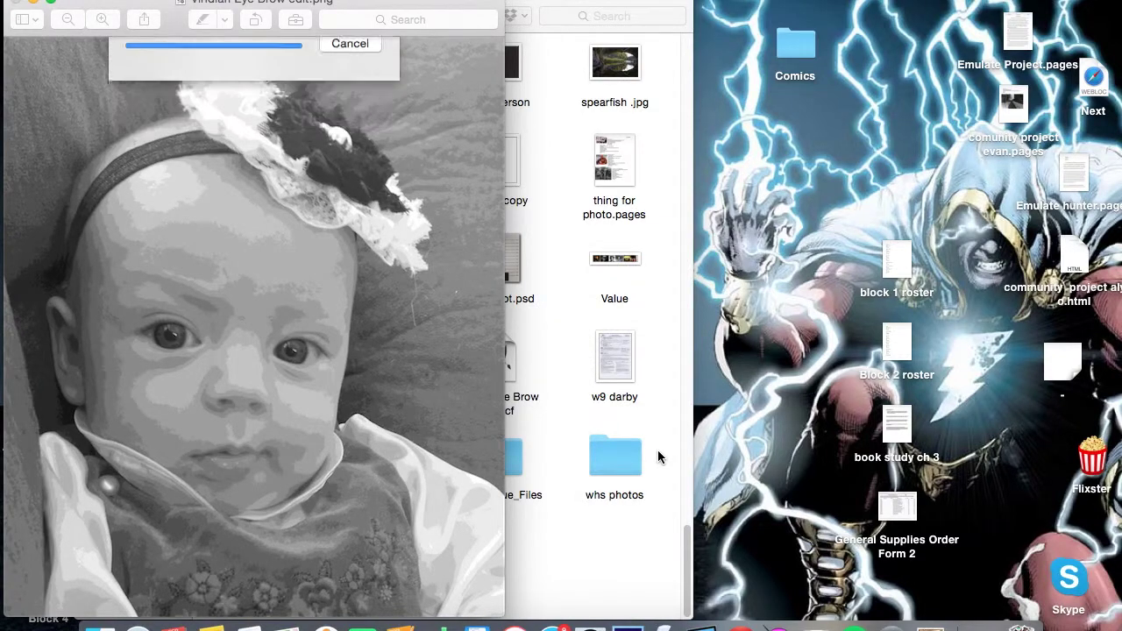
key("super+w")
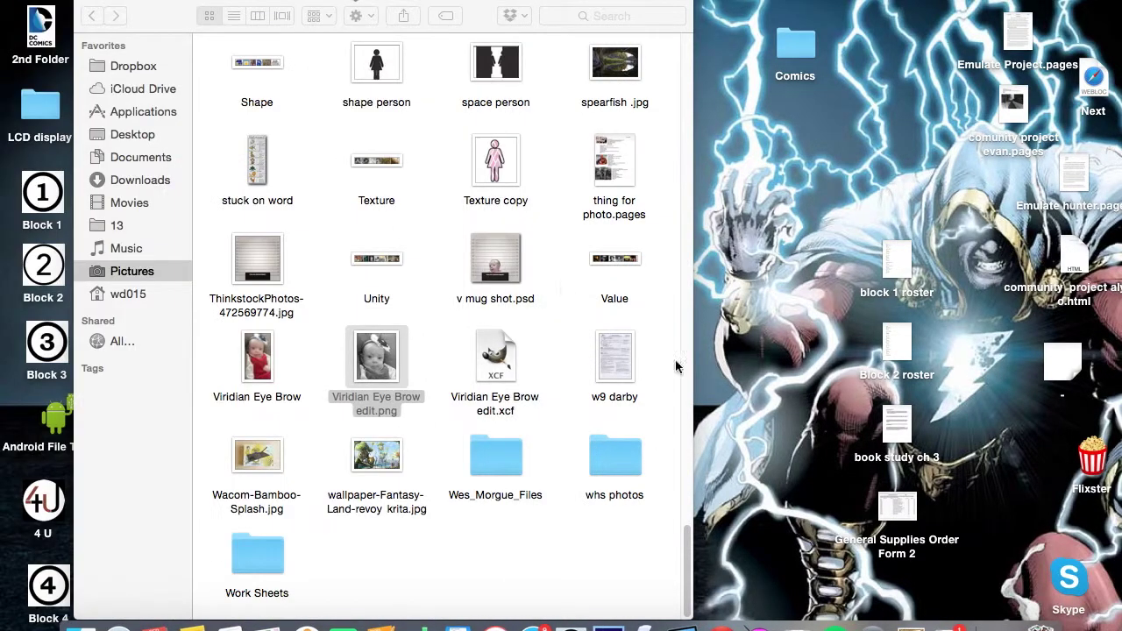
left_click(88, 1)
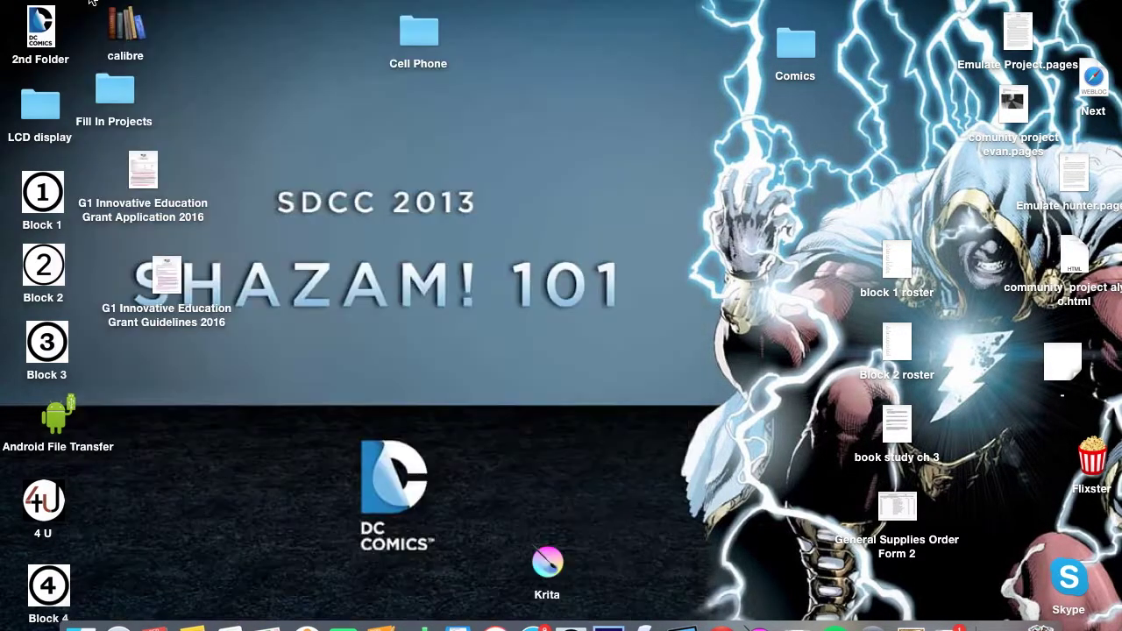